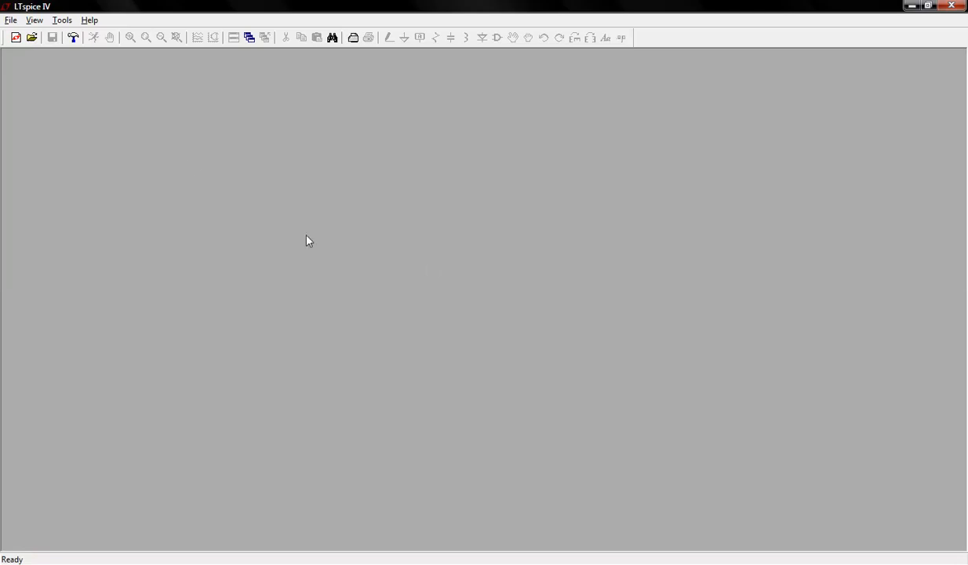
# - Create a new schematic and place an NPN bipolar transistor near its center
pyautogui.click(16, 37)
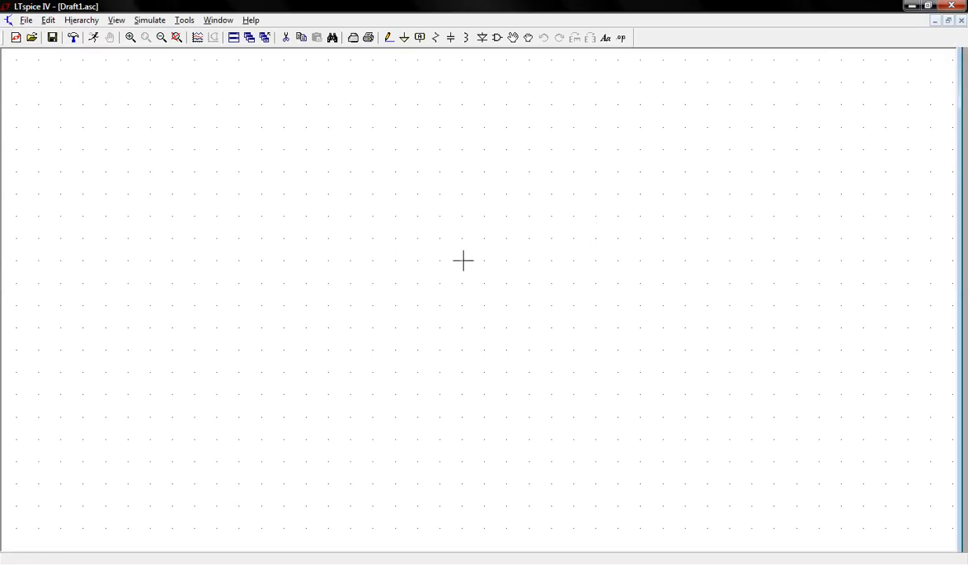
pyautogui.press('F2')
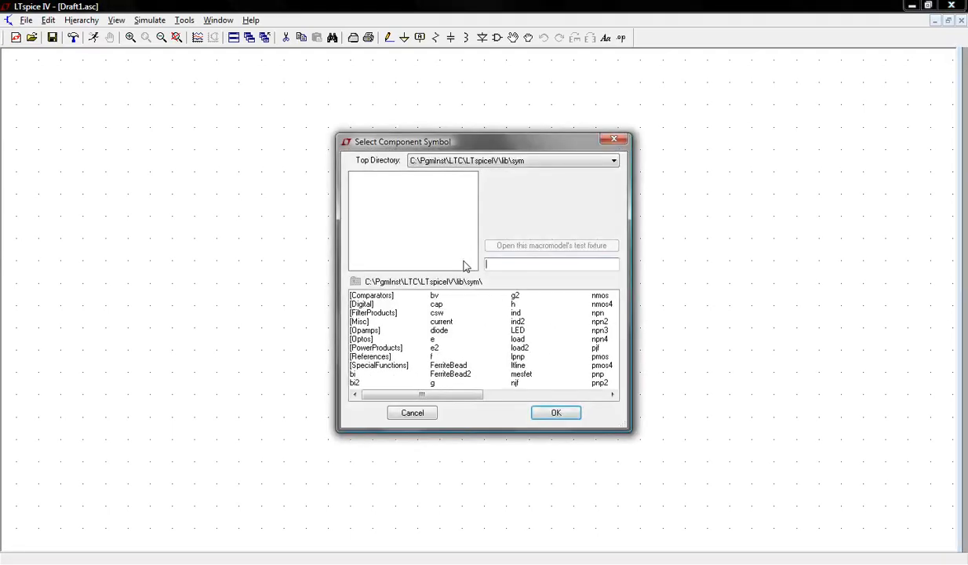
pyautogui.write('npn')
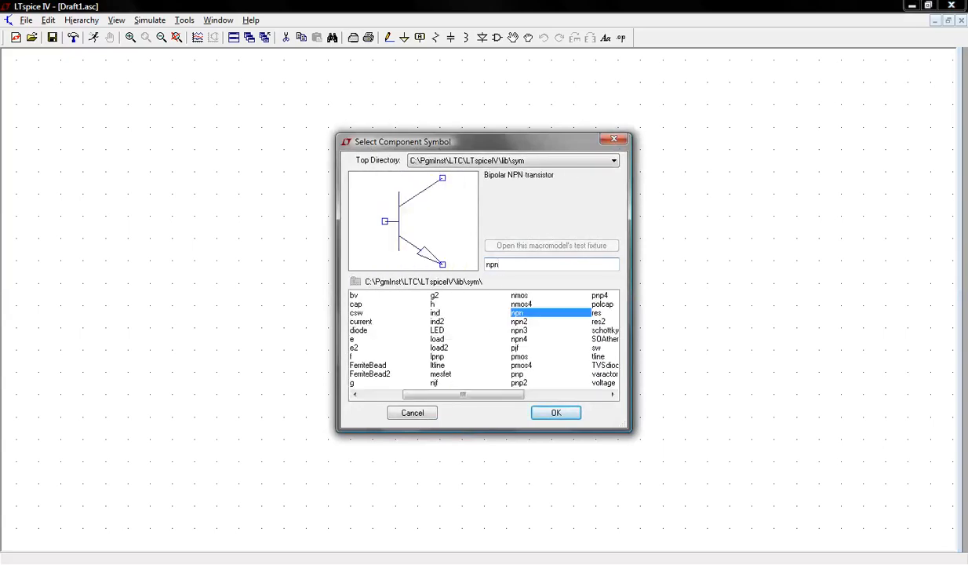
pyautogui.click(556, 413)
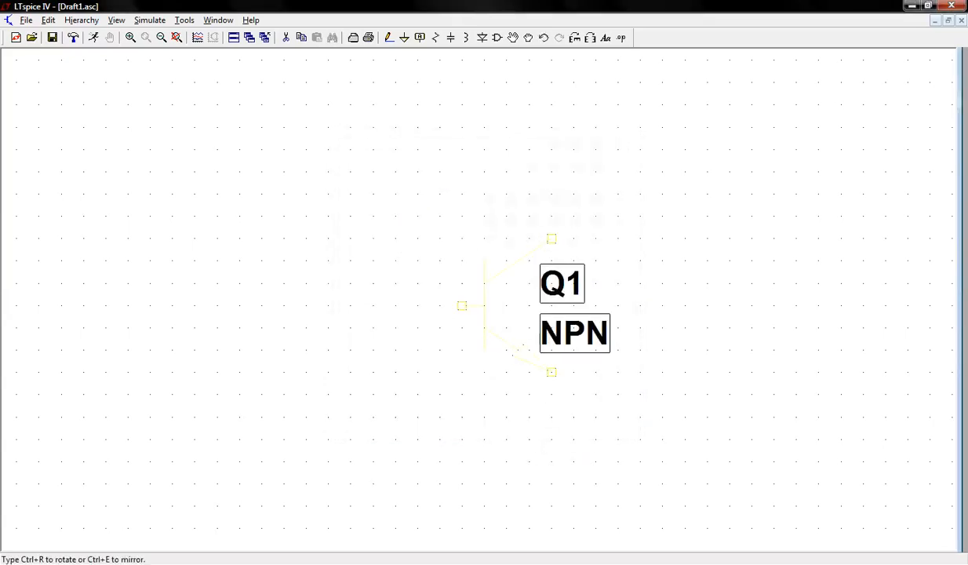
pyautogui.scroll(-1, 498, 291)
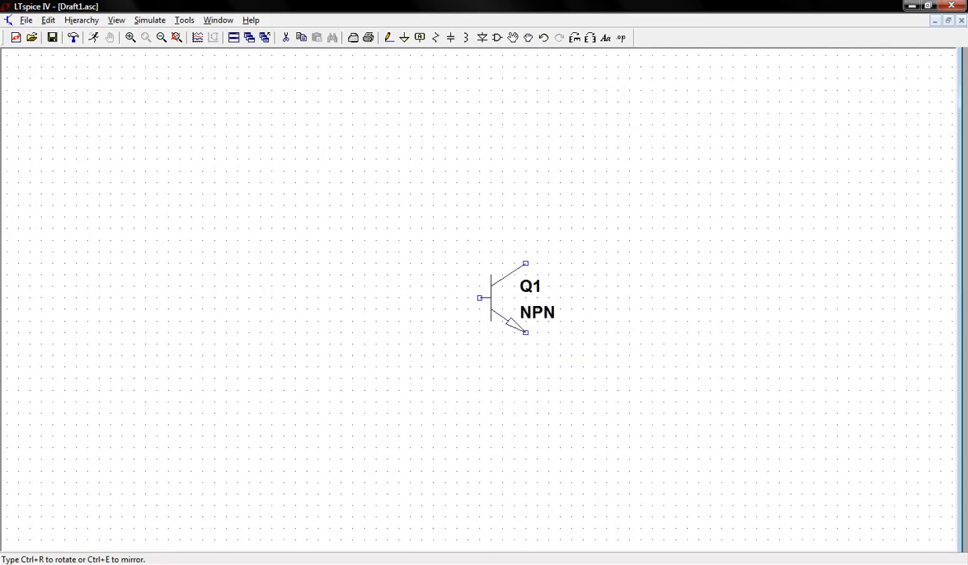
pyautogui.press('Escape')
# - Open the list of available transistor models for Q1 and look through the NPN parts with their manufacturers and ratings
pyautogui.rightClick(502, 304)
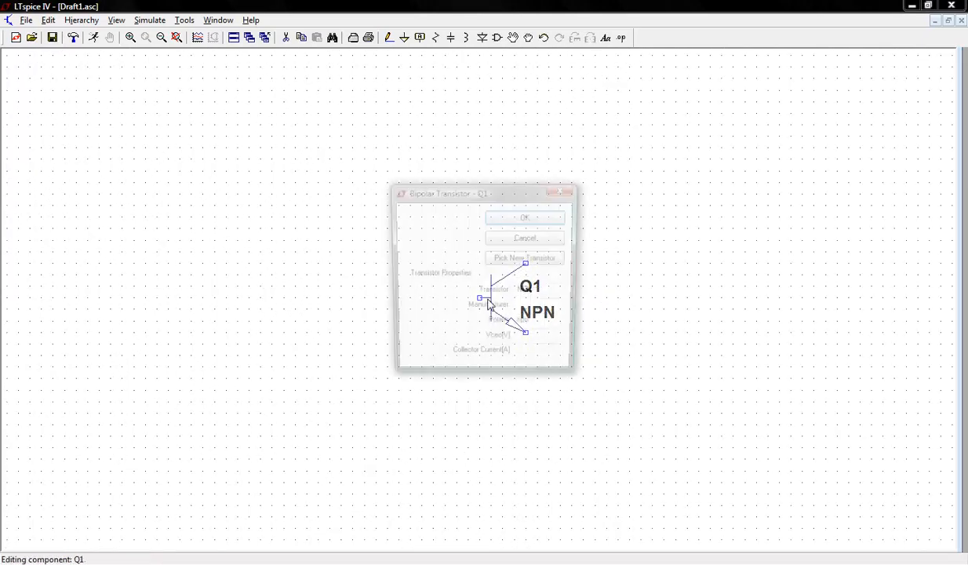
pyautogui.click(525, 261)
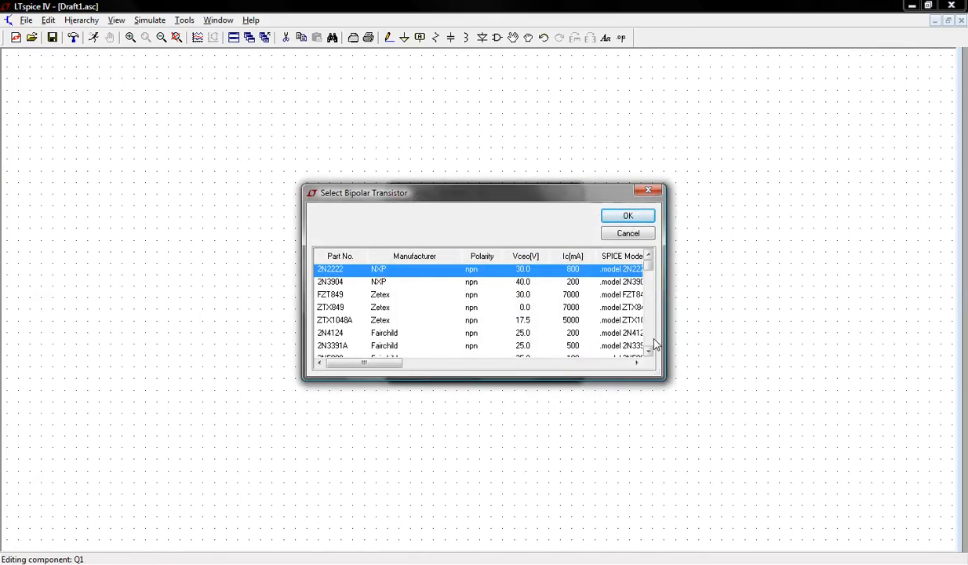
pyautogui.moveTo(665, 337); pyautogui.dragTo(878, 338)
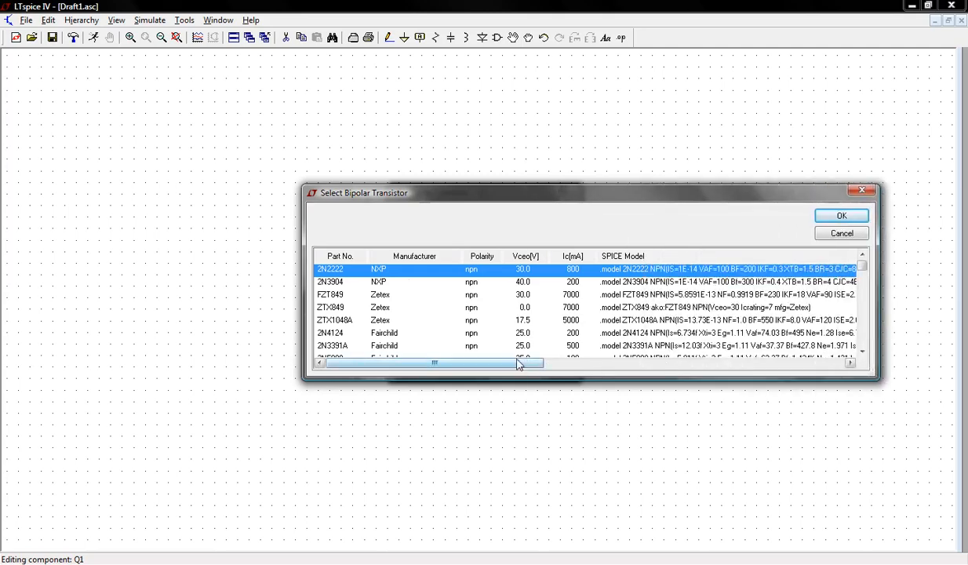
pyautogui.moveTo(503, 366); pyautogui.dragTo(456, 367)
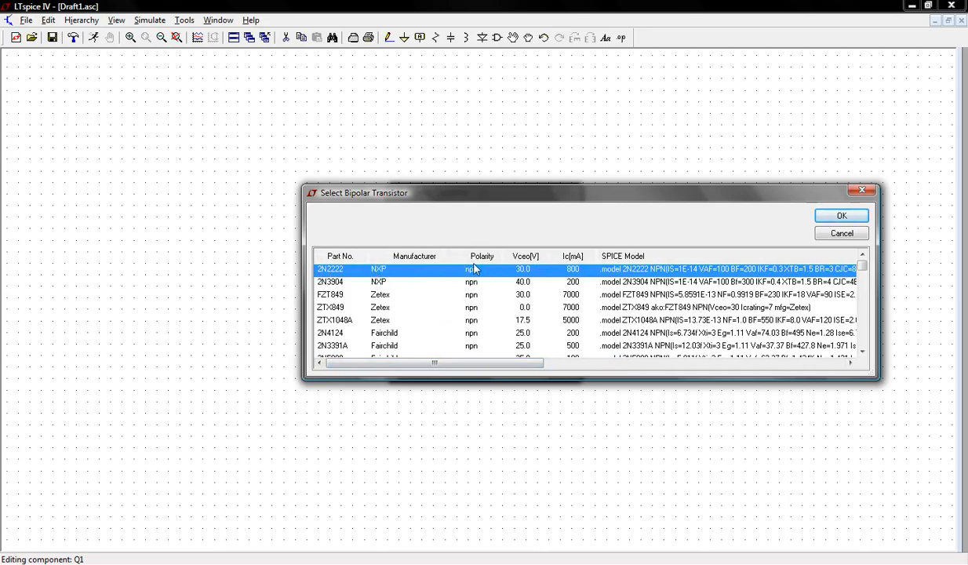
pyautogui.scroll(-10, 494, 303)
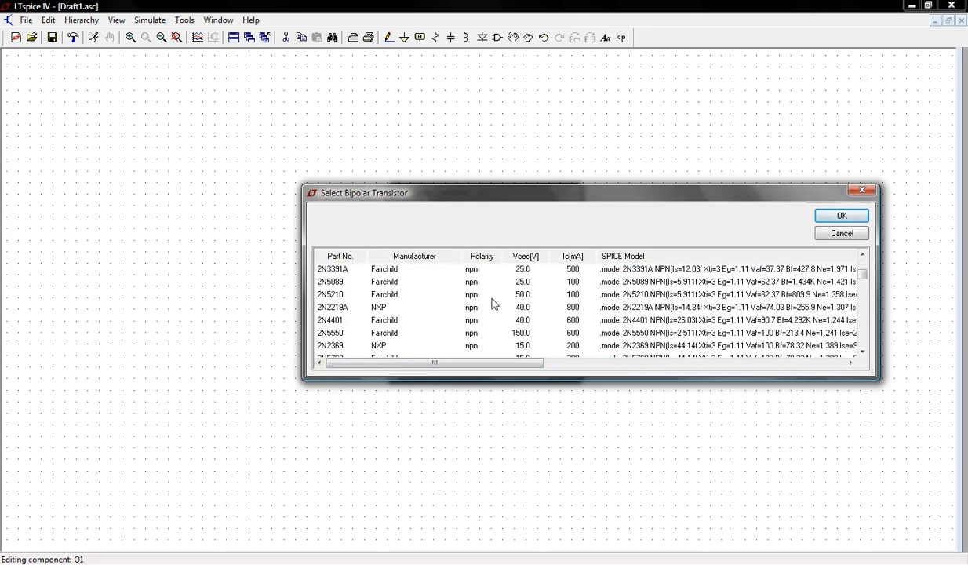
pyautogui.scroll(-5, 494, 304)
pyautogui.scroll(20, 494, 304)
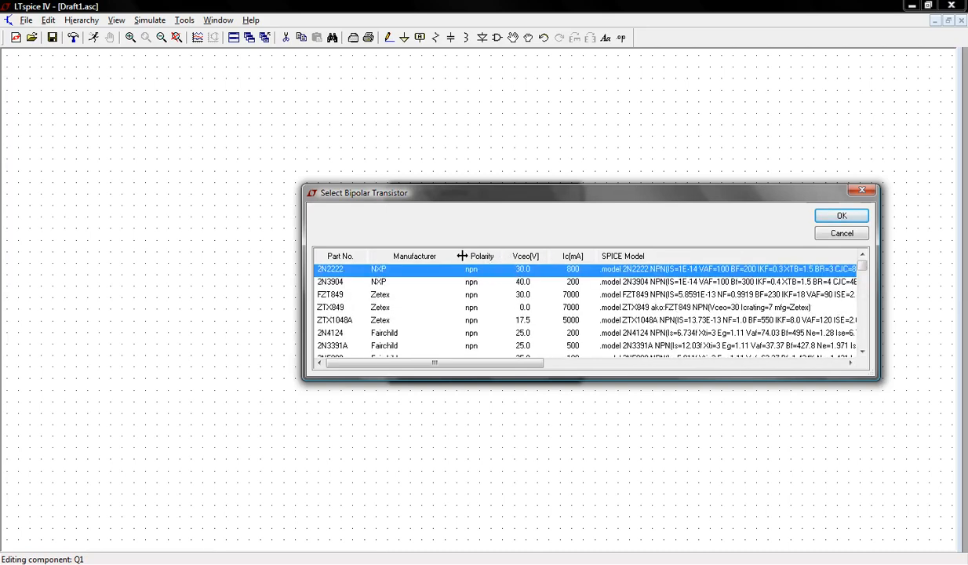
pyautogui.scroll(-20, 471, 299)
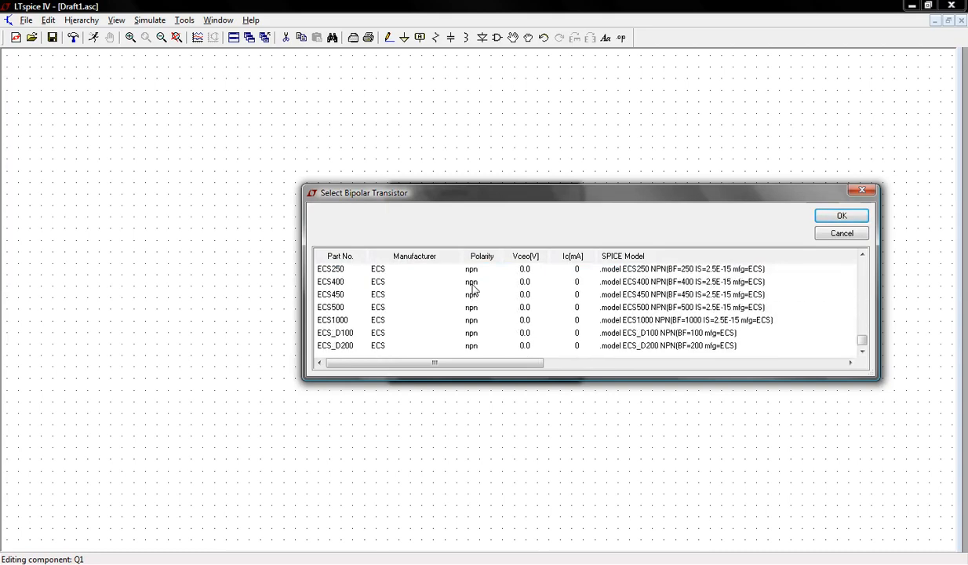
pyautogui.scroll(10, 473, 291)
pyautogui.scroll(10, 473, 290)
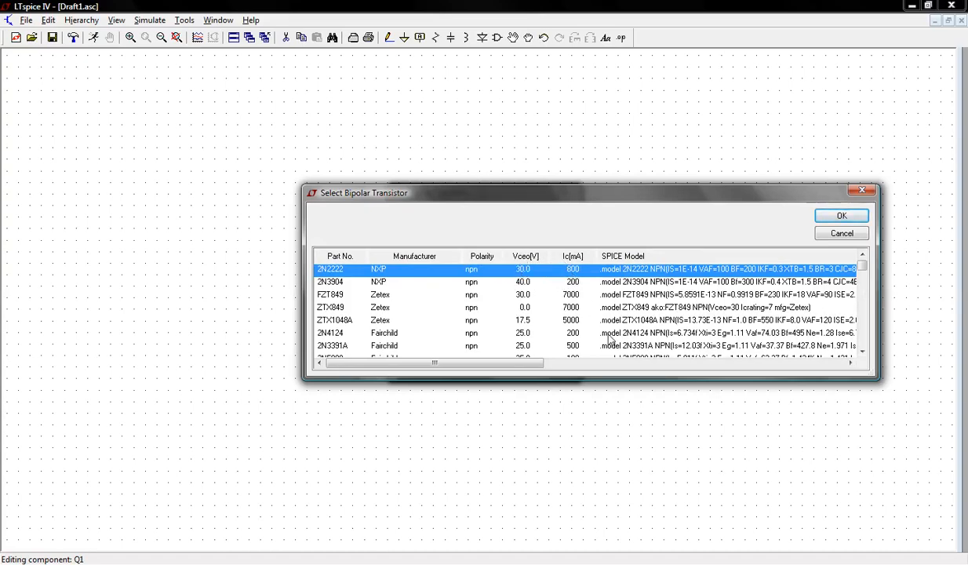
# - Compare the SPICE model parameters, including Bf, of the FZT849, ZTX1048A and 2N4124, and leave the transistor selection without picking a part
pyautogui.moveTo(522, 363); pyautogui.dragTo(583, 366)
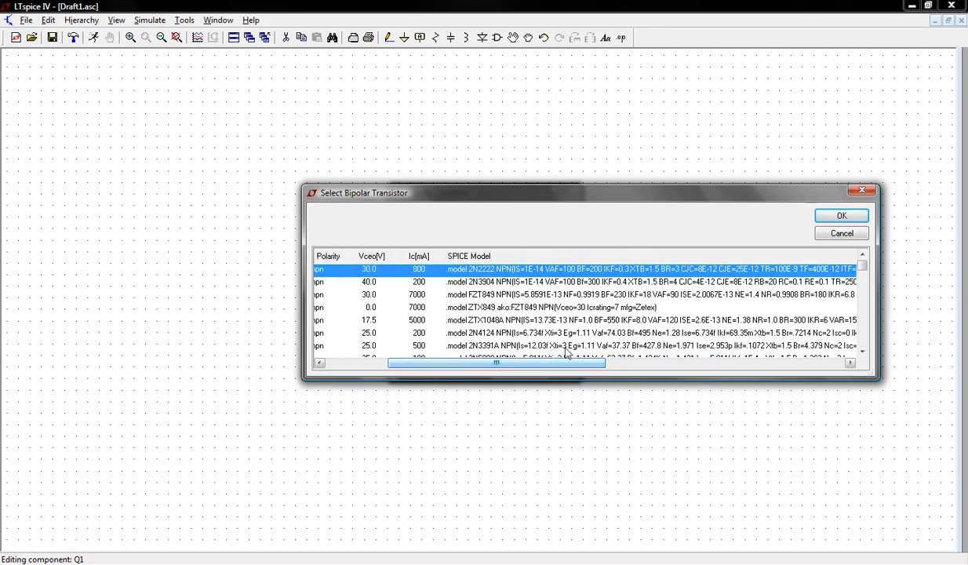
pyautogui.moveTo(509, 363); pyautogui.dragTo(540, 371)
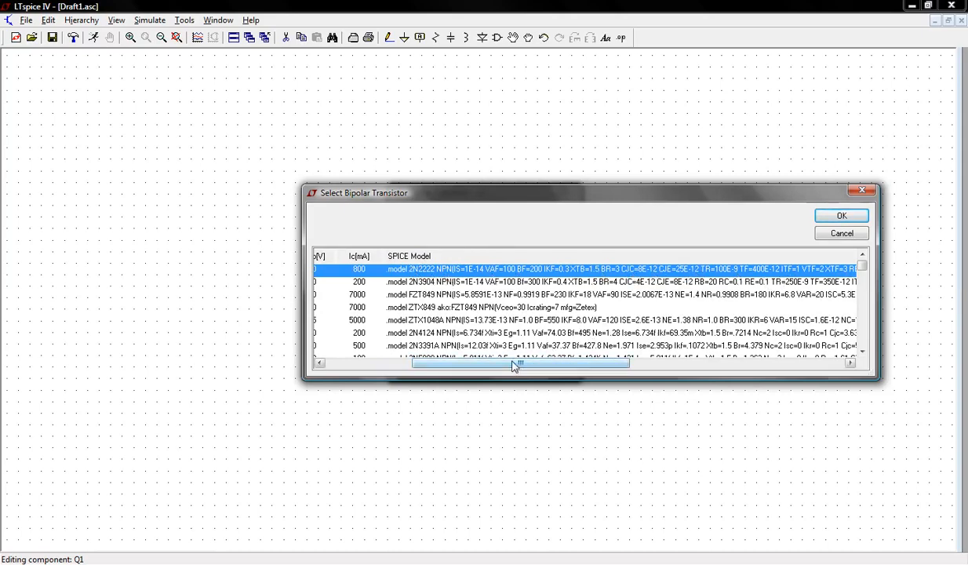
pyautogui.moveTo(522, 371); pyautogui.dragTo(552, 370)
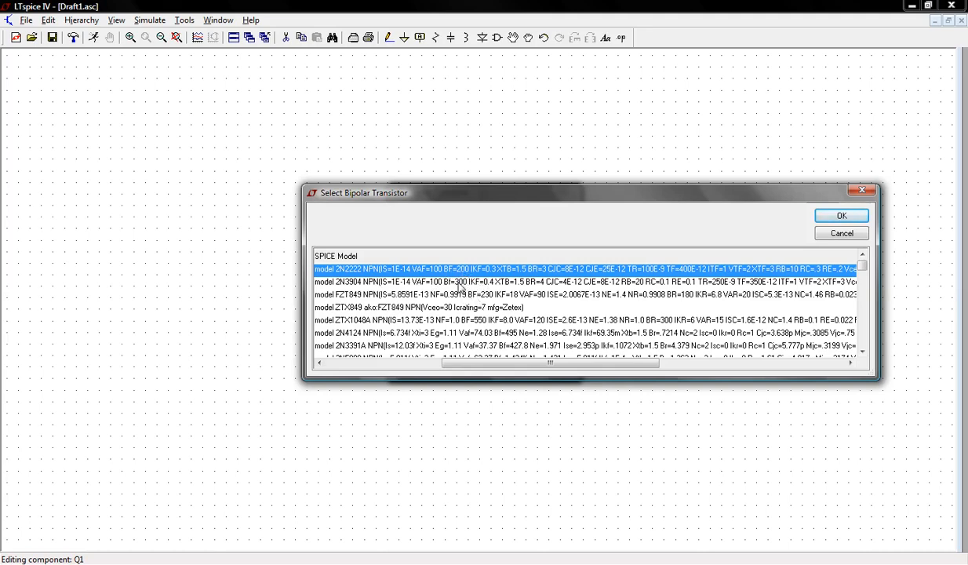
pyautogui.click(445, 281)
pyautogui.click(492, 297)
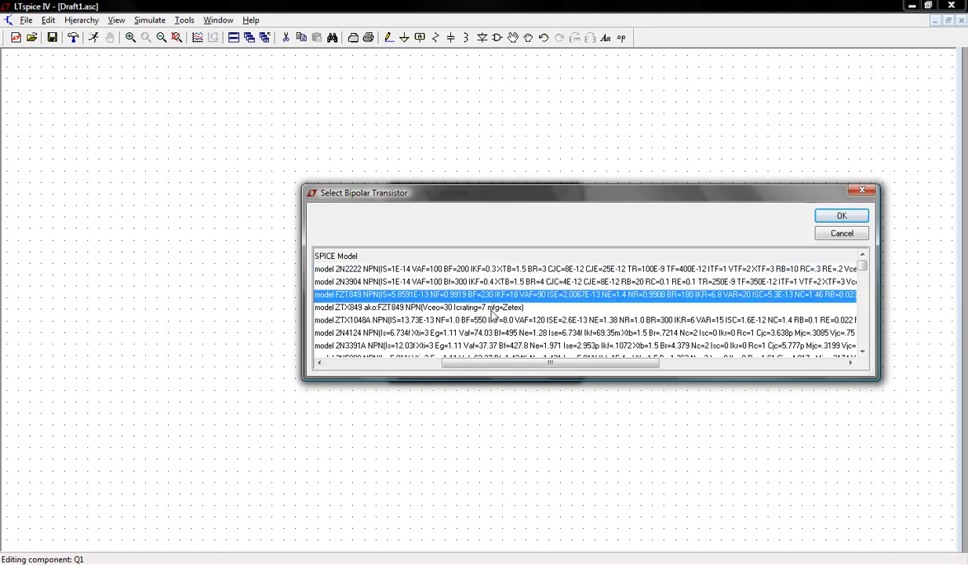
pyautogui.moveTo(484, 362); pyautogui.dragTo(469, 362)
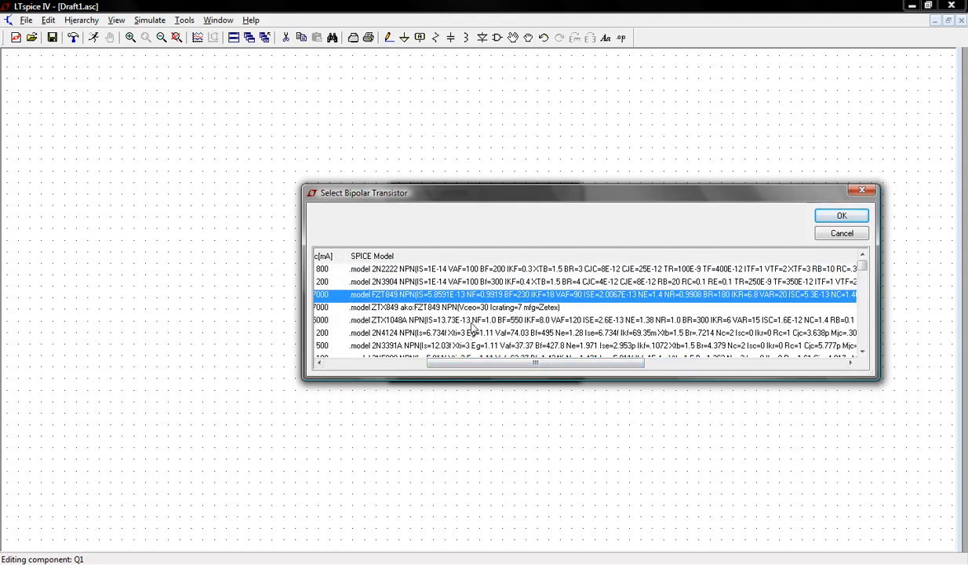
pyautogui.click(514, 322)
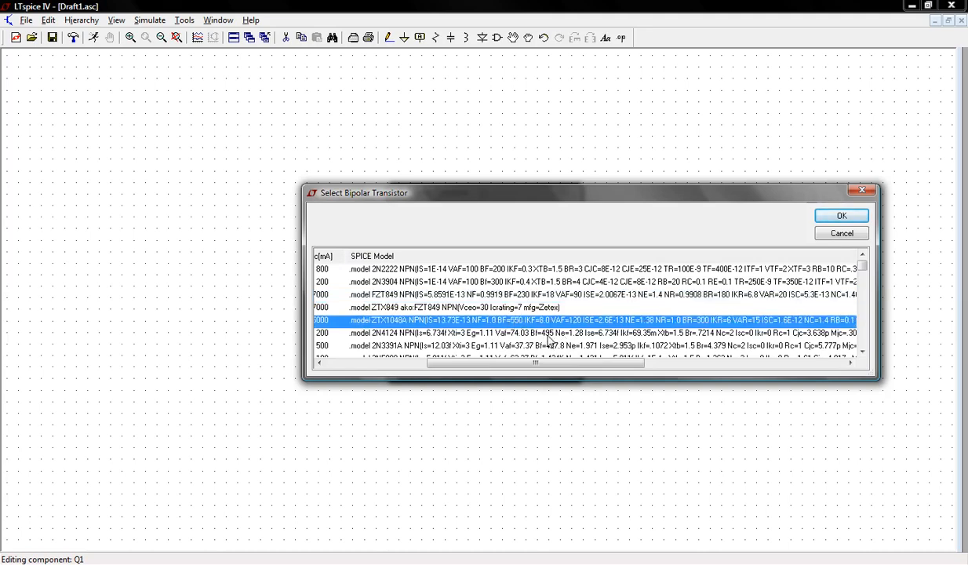
pyautogui.click(549, 334)
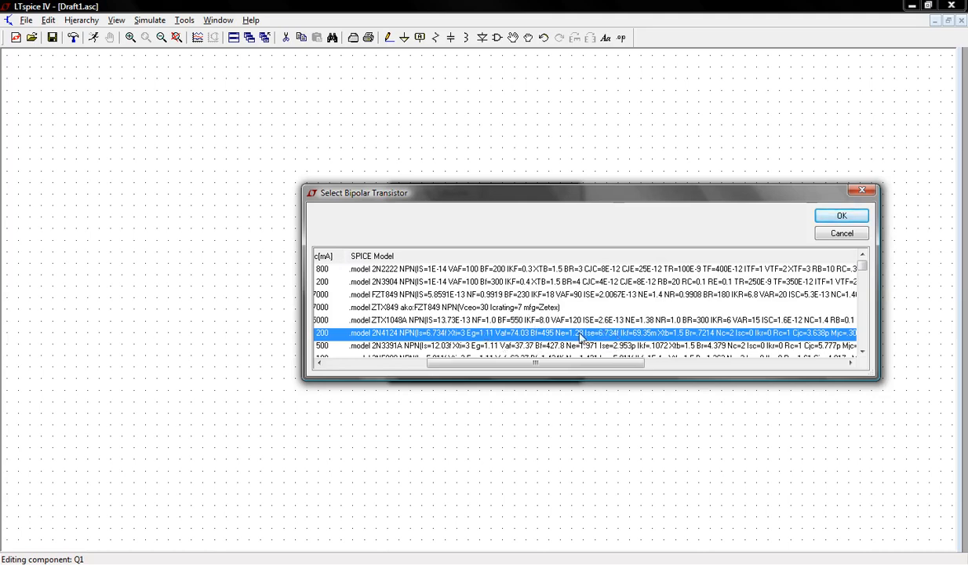
pyautogui.click(836, 237)
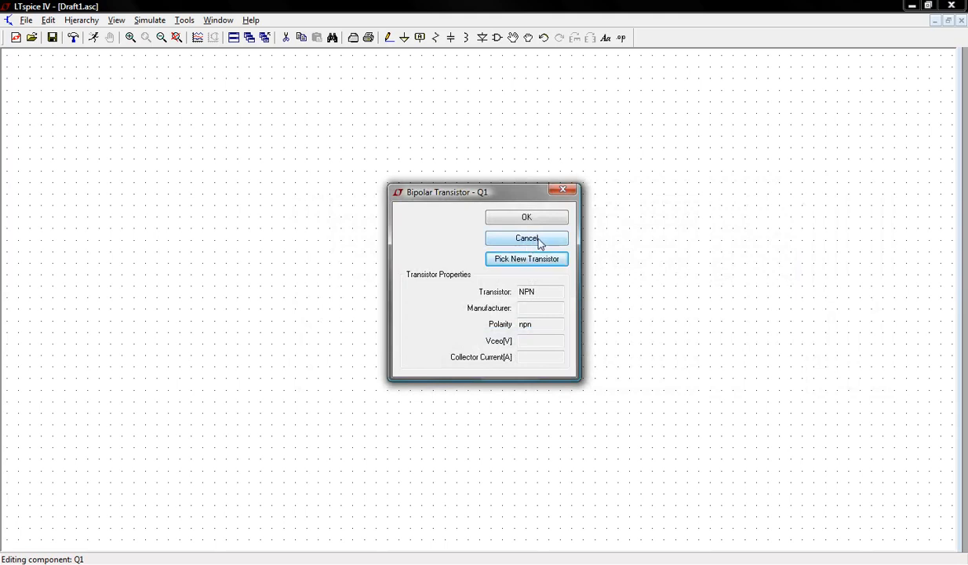
pyautogui.click(570, 192)
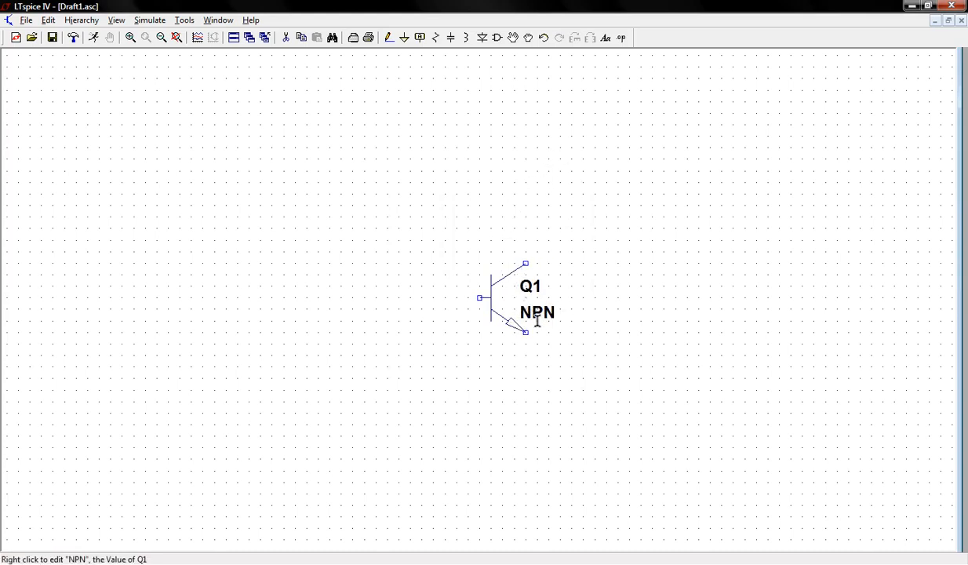
# - Add the SPICE directive ".model NPN_450 NPN (bf=450)" to the schematic, above and to the left of the transistor
pyautogui.click(621, 40)
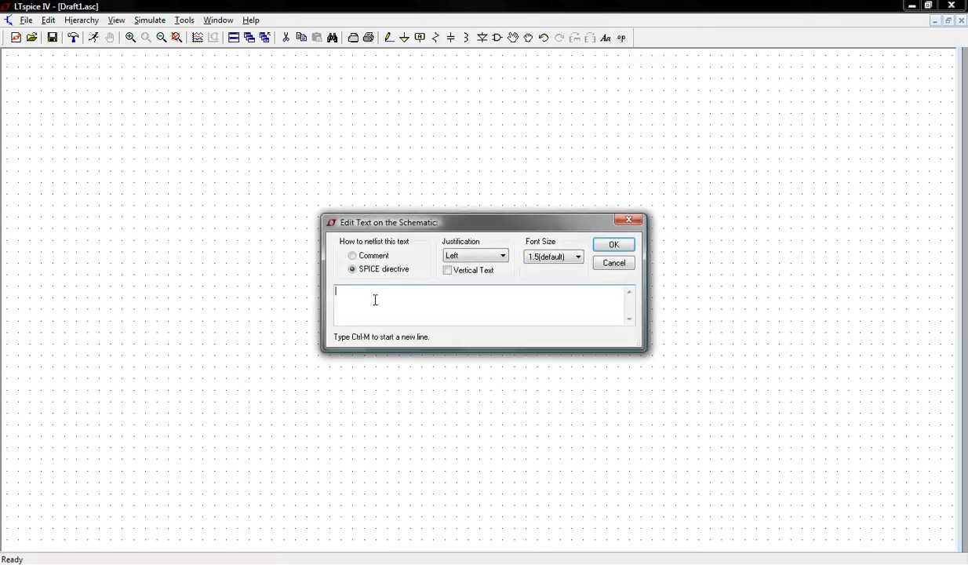
pyautogui.write('mode')
pyautogui.write('l NPN_450')
pyautogui.write('50')
pyautogui.click(615, 244)
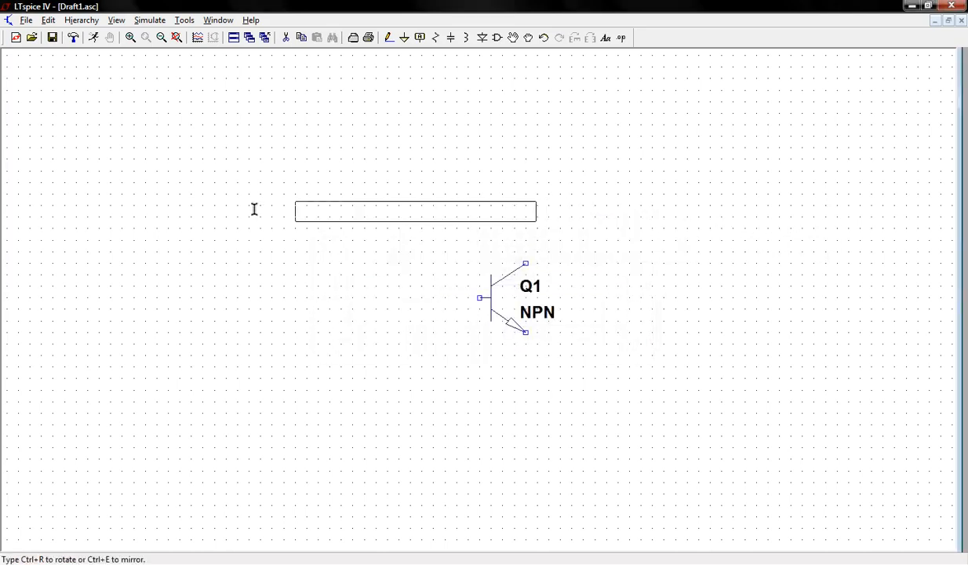
pyautogui.click(224, 165)
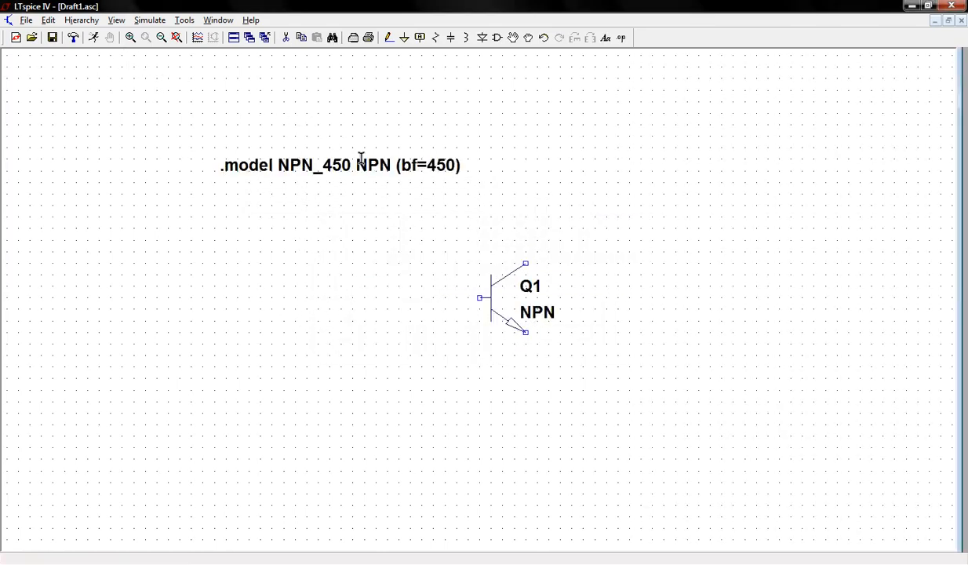
# - Place a voltage source to the right of transistor Q1
pyautogui.press('F2')
pyautogui.write('vol')
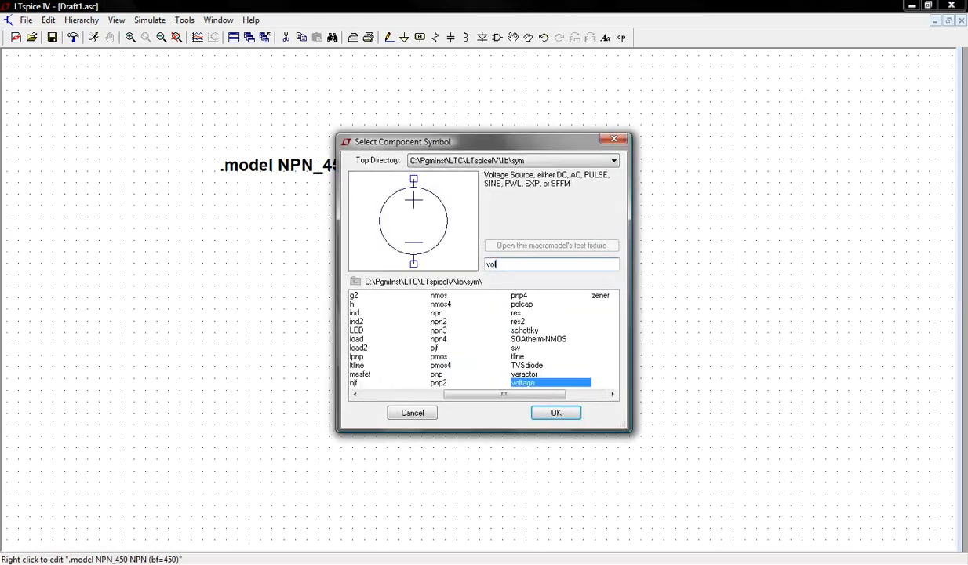
pyautogui.click(556, 413)
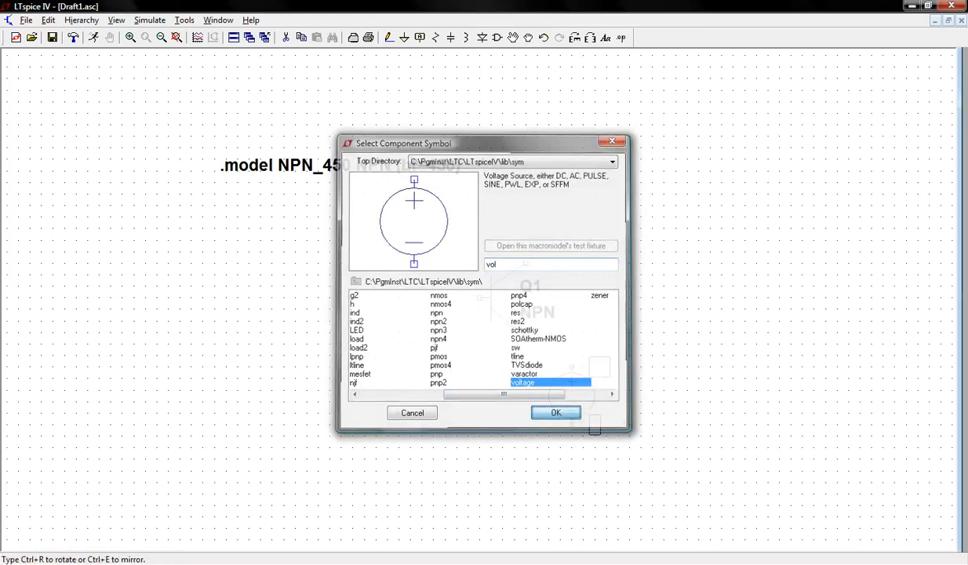
pyautogui.click(652, 304)
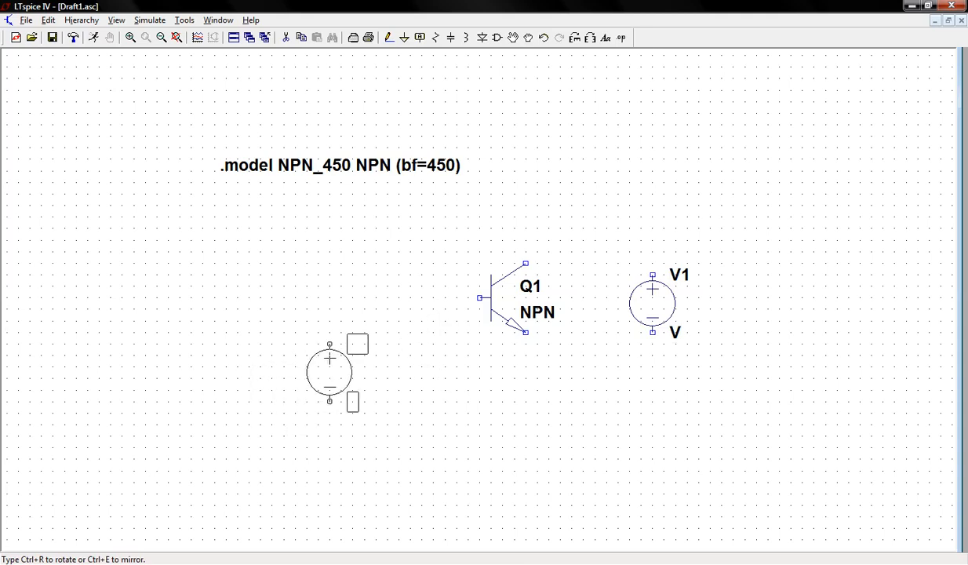
# - Place a horizontal resistor above the gap between Q1 and the voltage source, and a ground symbol below Q1's emitter
pyautogui.press('r')
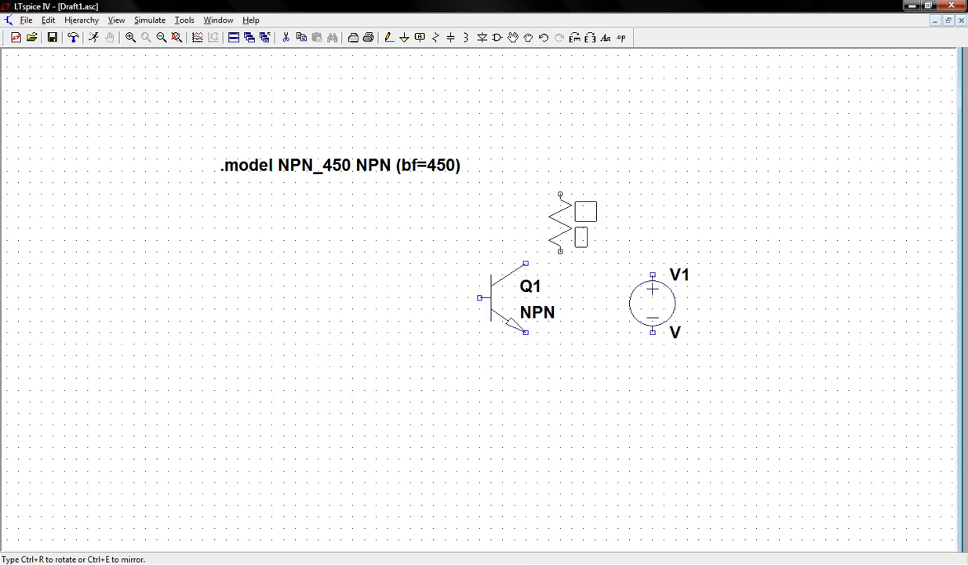
pyautogui.hotkey('ctrl', 'r')
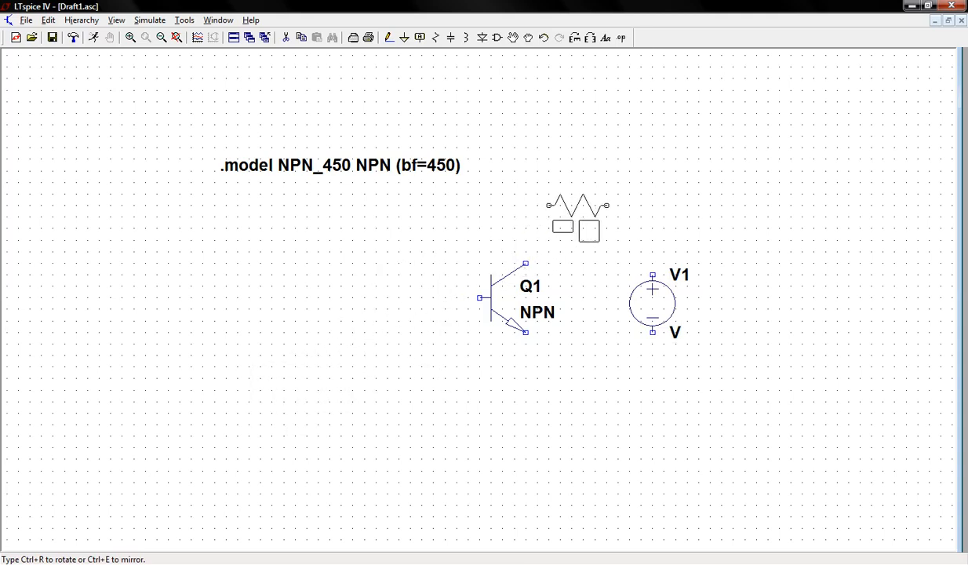
pyautogui.click(578, 211)
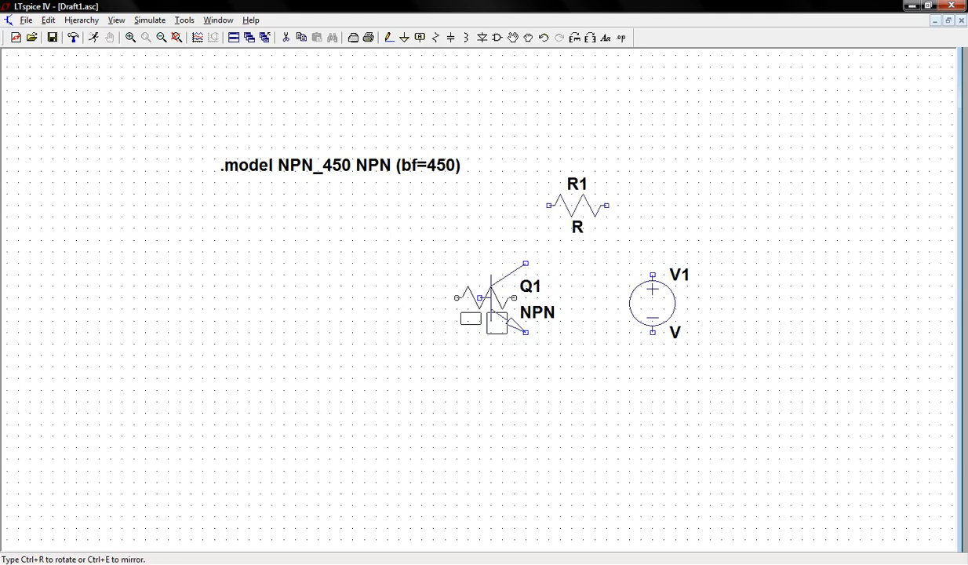
pyautogui.press('g')
pyautogui.click(525, 403)
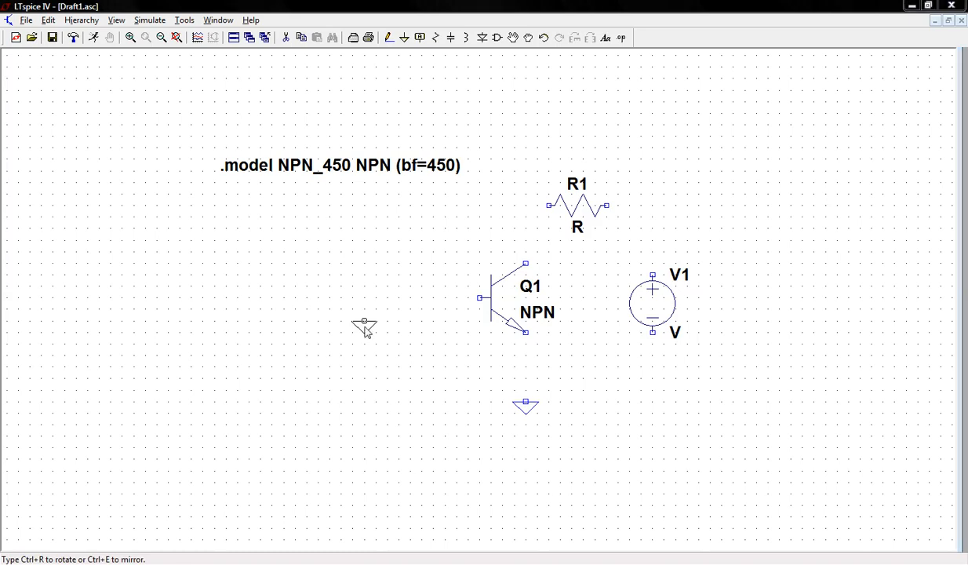
pyautogui.press('F2')
pyautogui.write('i')
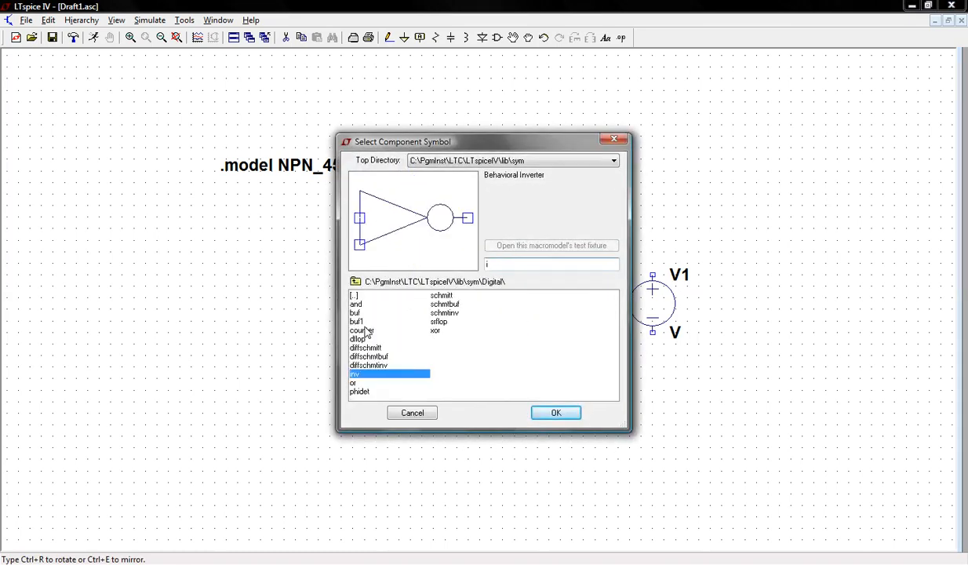
pyautogui.press('Escape')
# - Place a current source to the left of Q1's base, level with it and with its arrow pointing right toward the base
pyautogui.press('F2')
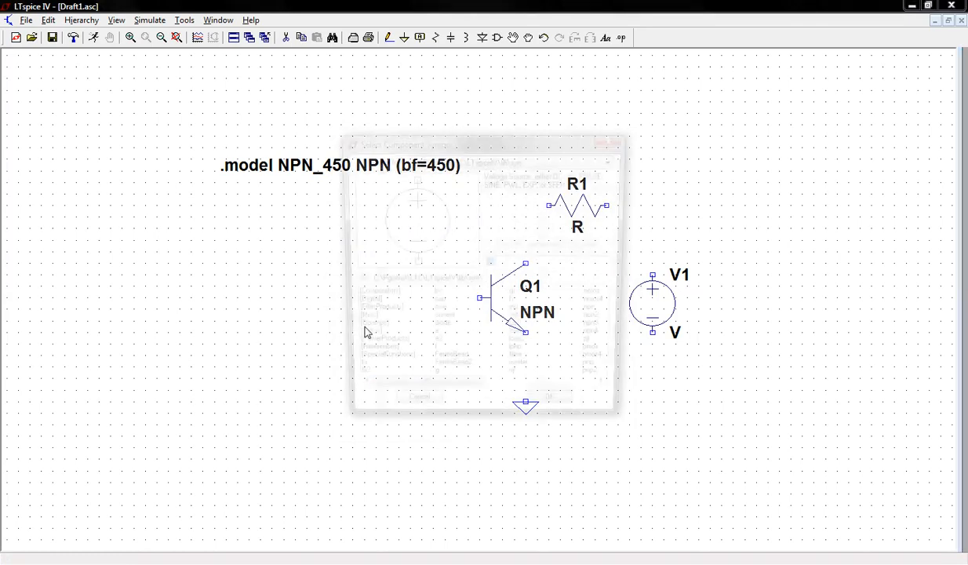
pyautogui.write('cur')
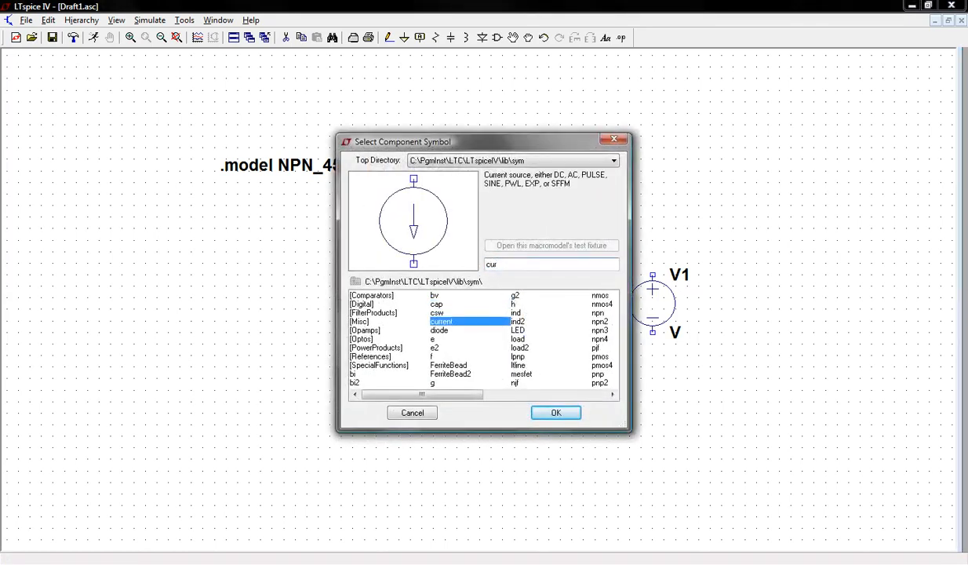
pyautogui.click(538, 414)
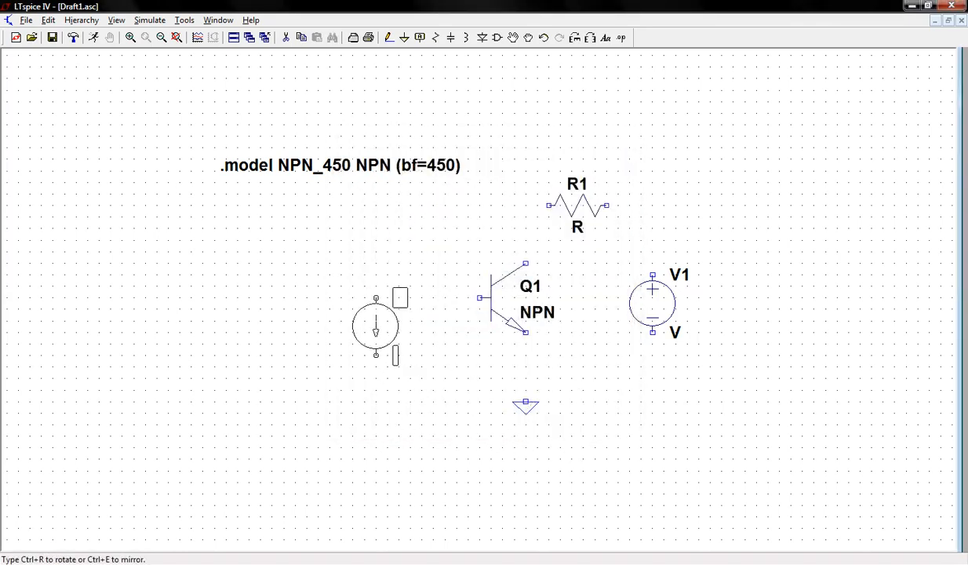
pyautogui.hotkey('ctrl', 'r')
pyautogui.hotkey('ctrl', 'r')
pyautogui.hotkey('ctrl', 'r')
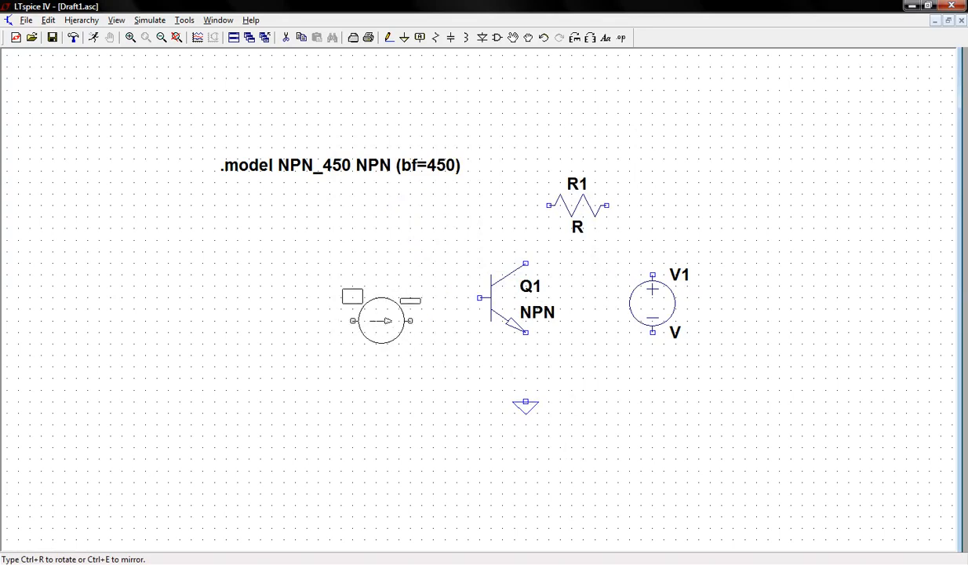
pyautogui.click(393, 297)
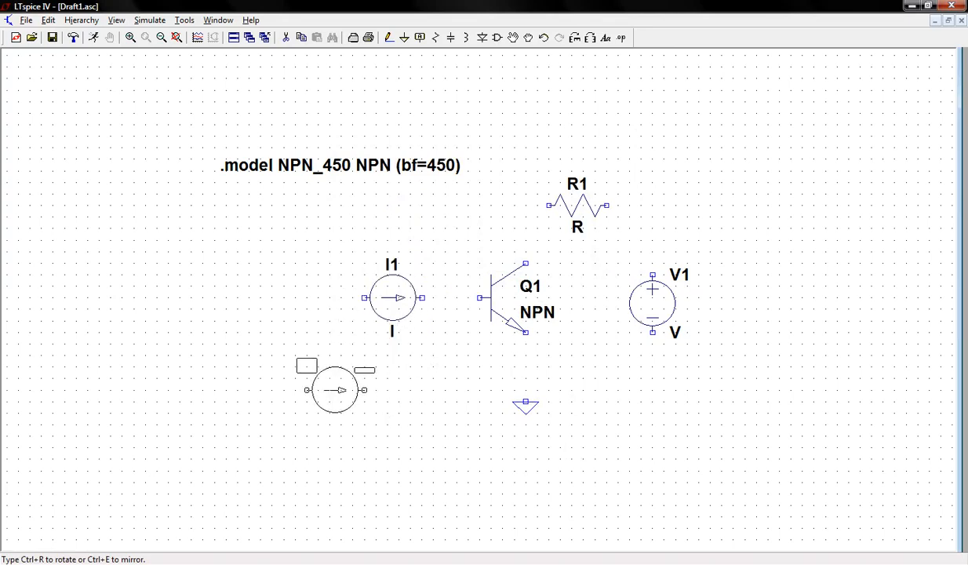
# - Ground I1's left terminal through a ground symbol placed below and to its left, and wire its right terminal to Q1's base
pyautogui.press('g')
pyautogui.click(306, 403)
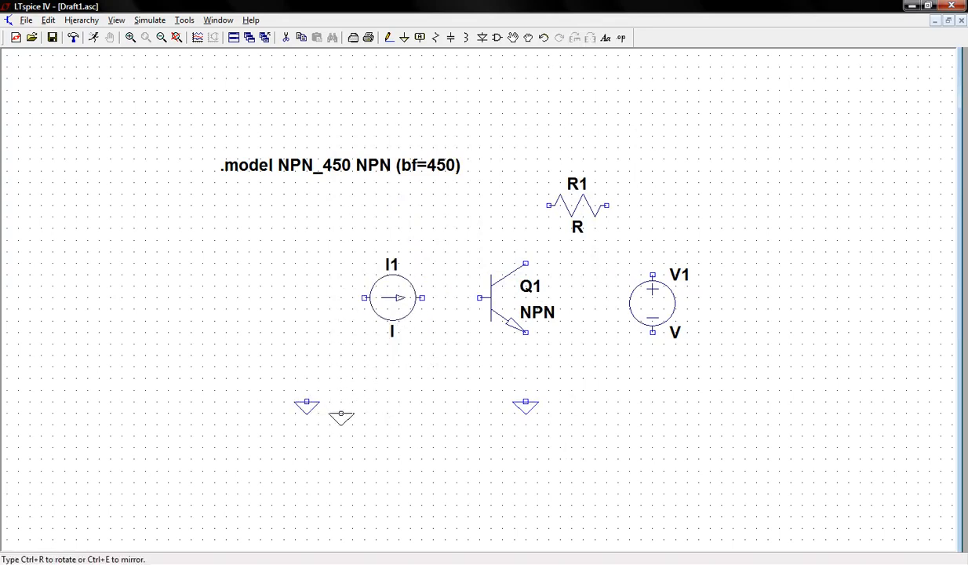
pyautogui.press('F3')
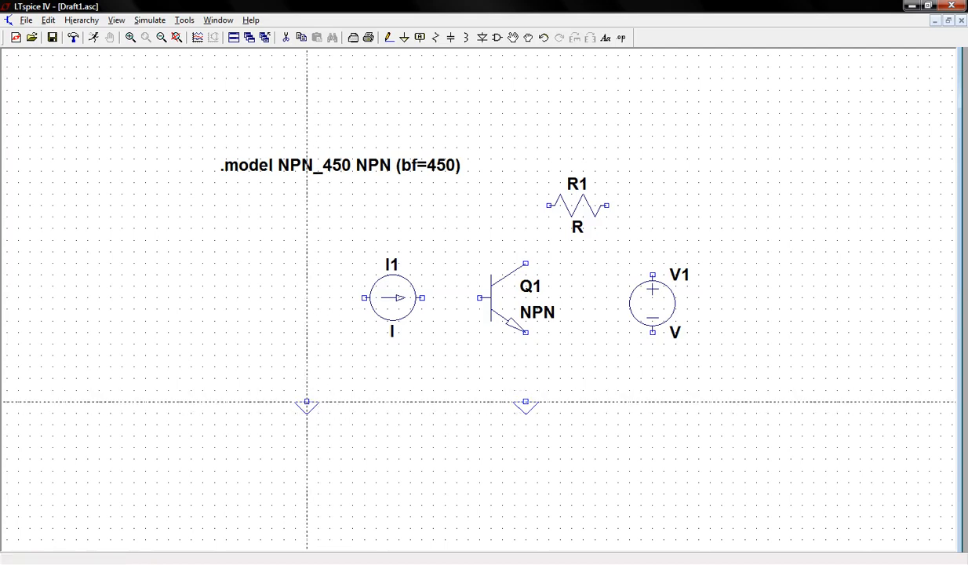
pyautogui.click(307, 403)
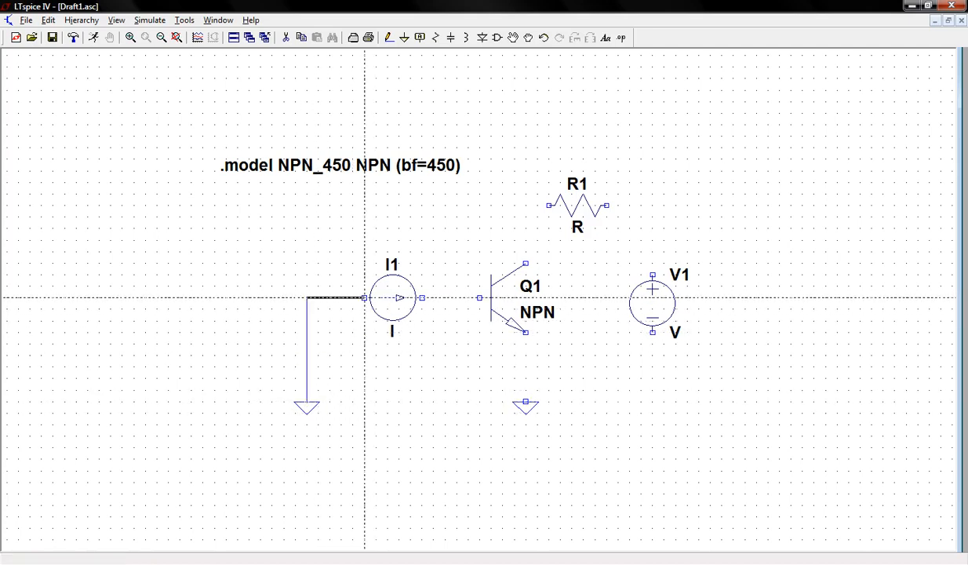
pyautogui.click(422, 298)
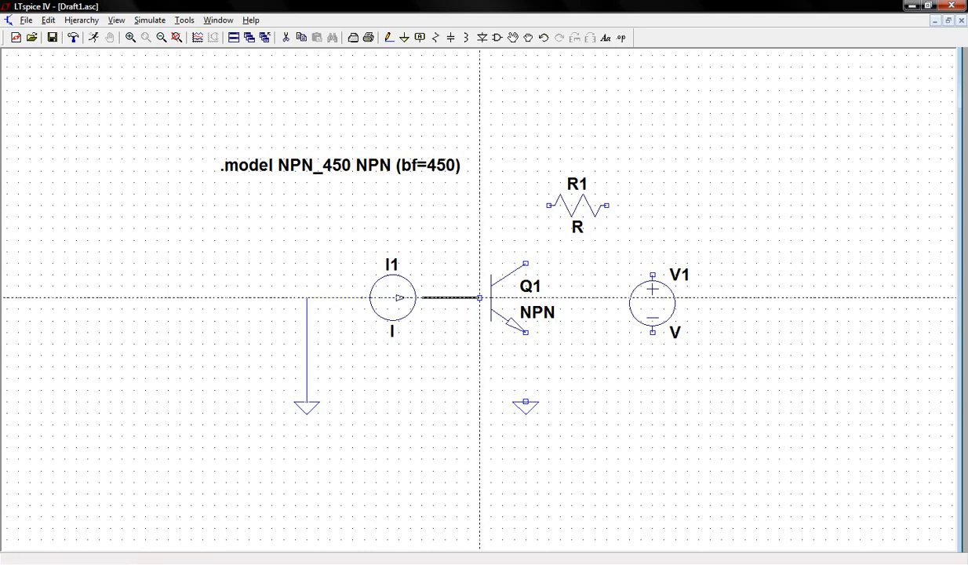
pyautogui.click(479, 297)
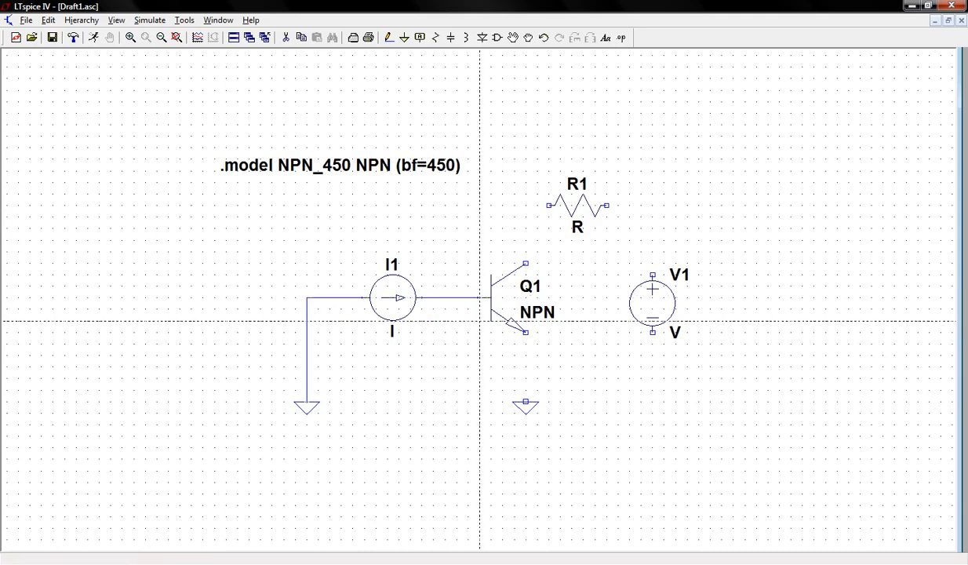
# - Wire Q1's emitter to the ground below it and its collector through R1 to the positive terminal of V1
pyautogui.click(525, 402)
pyautogui.click(525, 332)
pyautogui.click(525, 263)
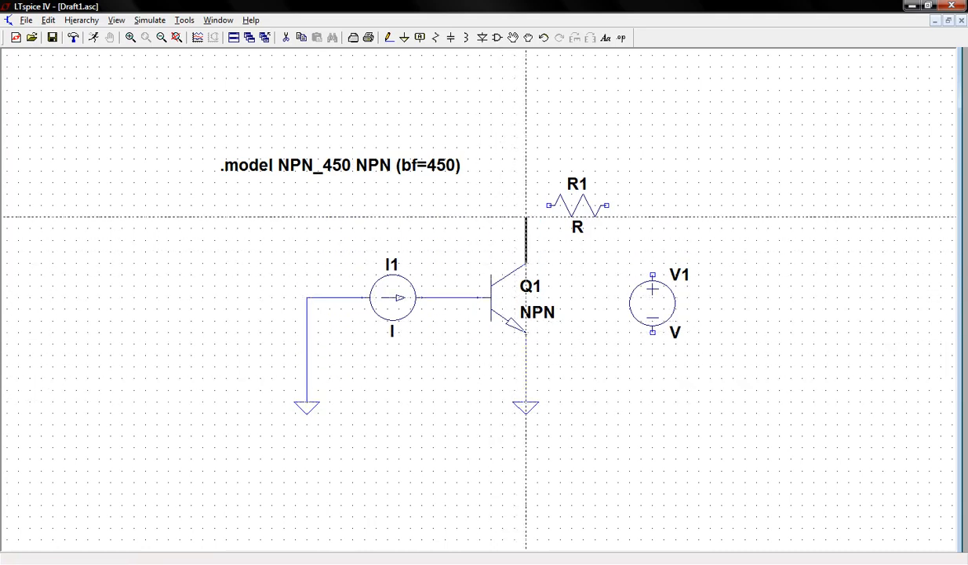
pyautogui.click(548, 206)
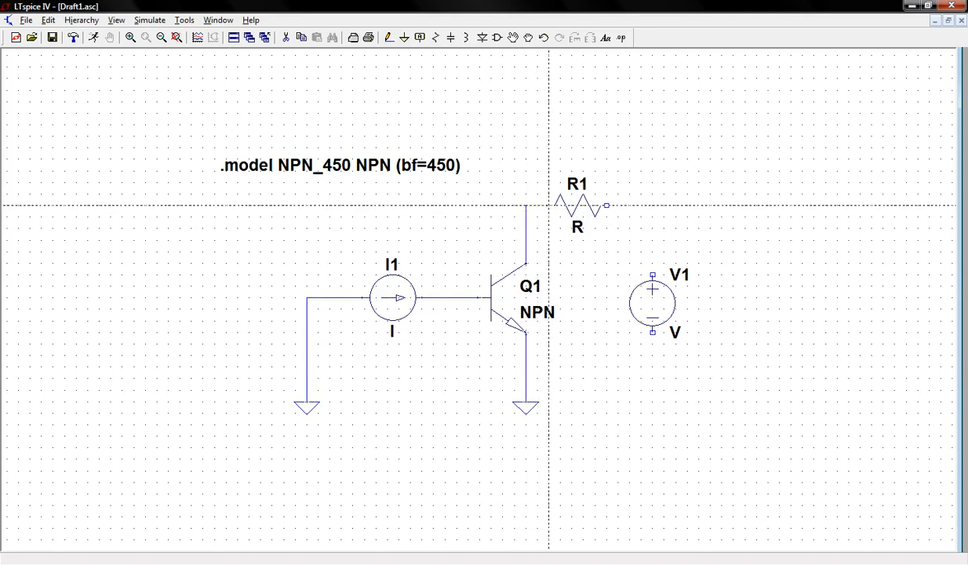
pyautogui.click(606, 205)
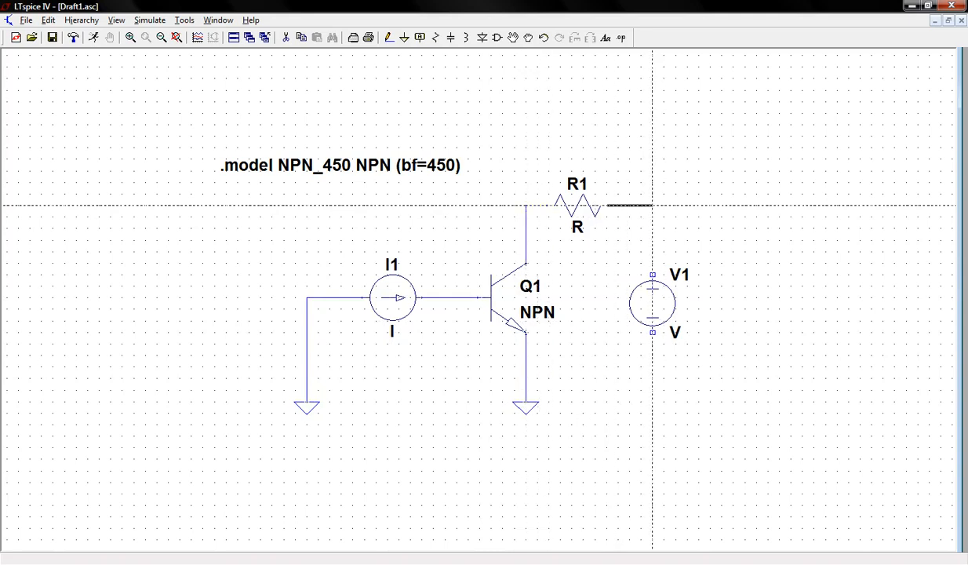
pyautogui.click(652, 274)
# - Place a ground symbol below V1, level with the other grounds, and wire it to V1's negative terminal
pyautogui.press('g')
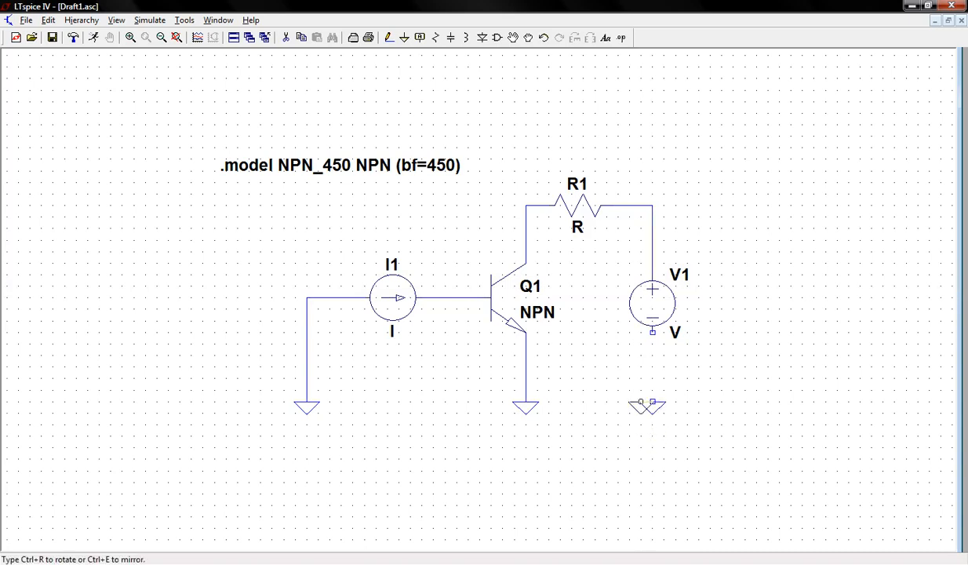
pyautogui.click(652, 402)
pyautogui.press('F3')
pyautogui.click(652, 331)
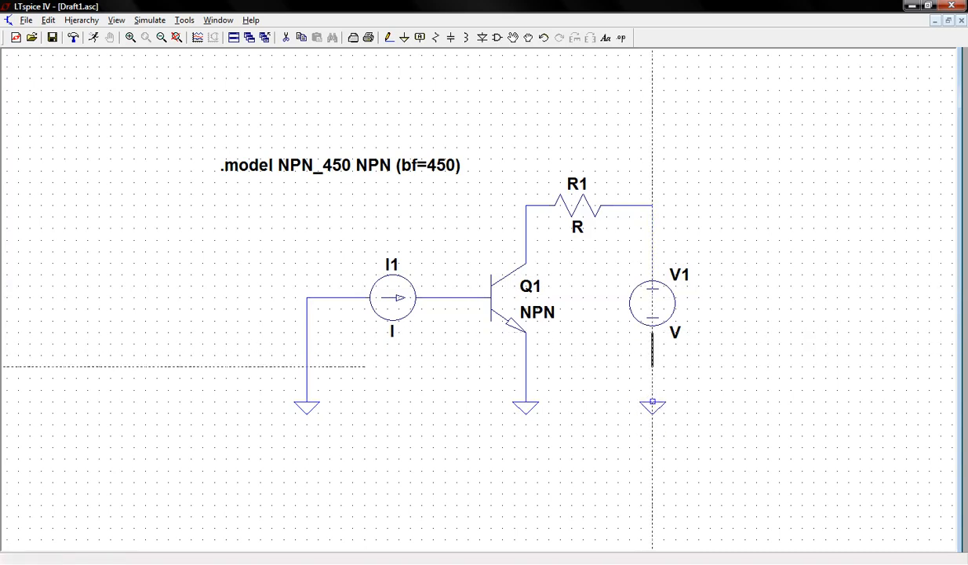
pyautogui.click(651, 401)
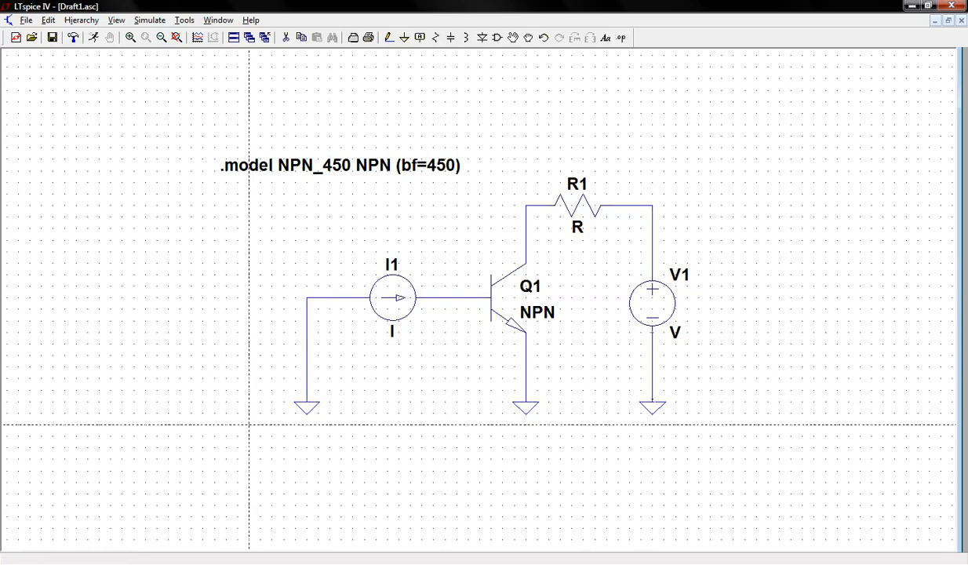
pyautogui.press('Escape')
# - Set the resistance of R1 to 1k
pyautogui.rightClick(574, 229)
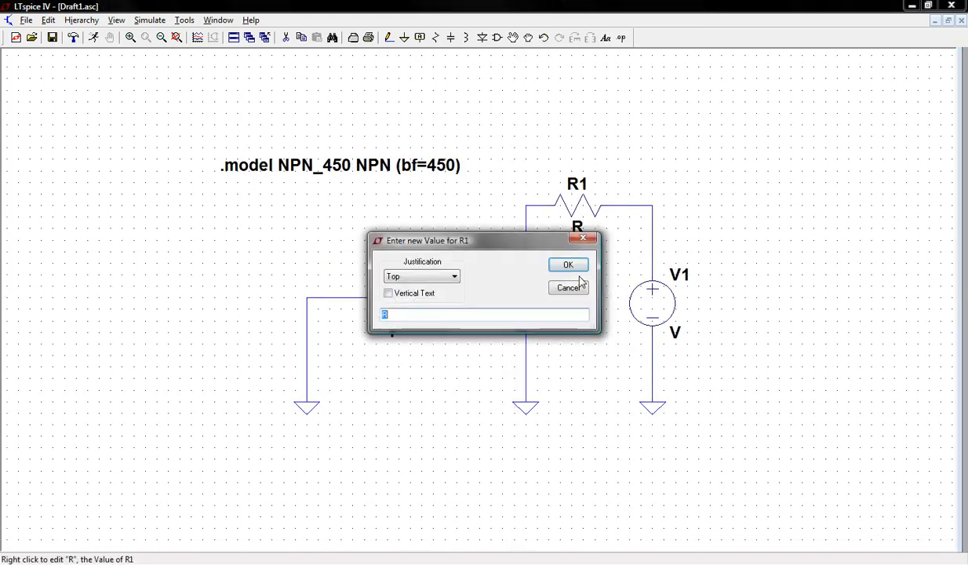
pyautogui.write('1k')
pyautogui.click(572, 265)
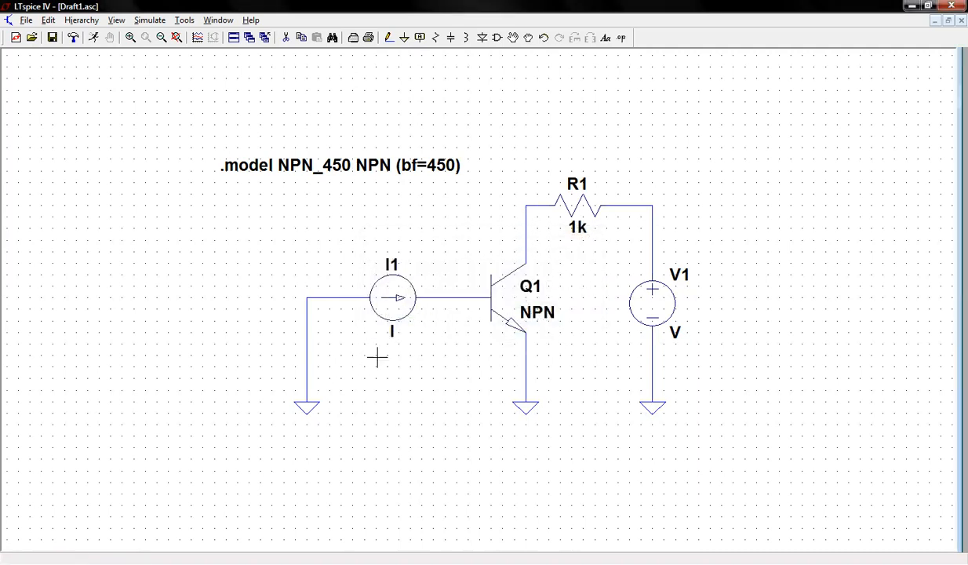
# - Set the DC value of current source I1 to .1m
pyautogui.rightClick(405, 321)
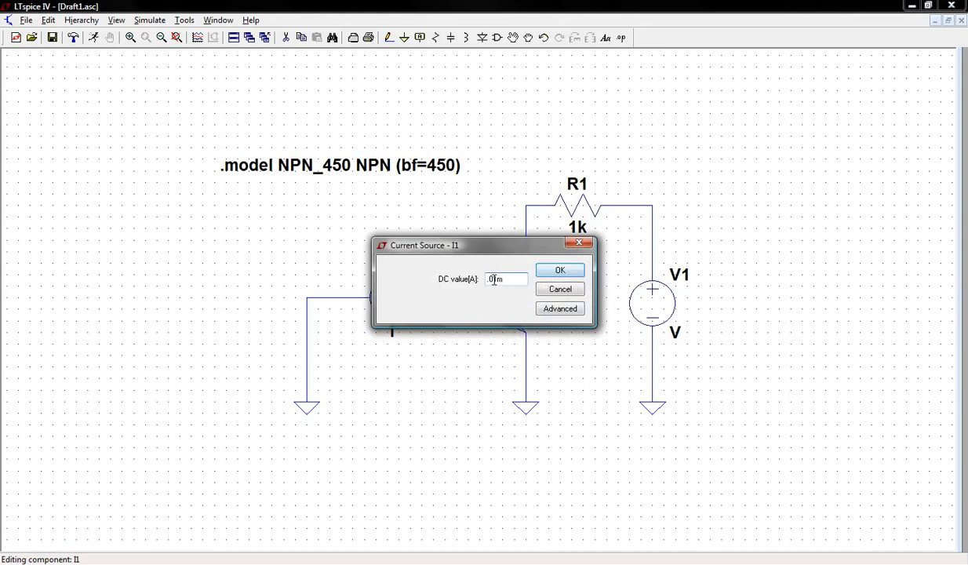
pyautogui.click(494, 280)
pyautogui.press('BackSpace')
pyautogui.press('BackSpace')
pyautogui.click(559, 272)
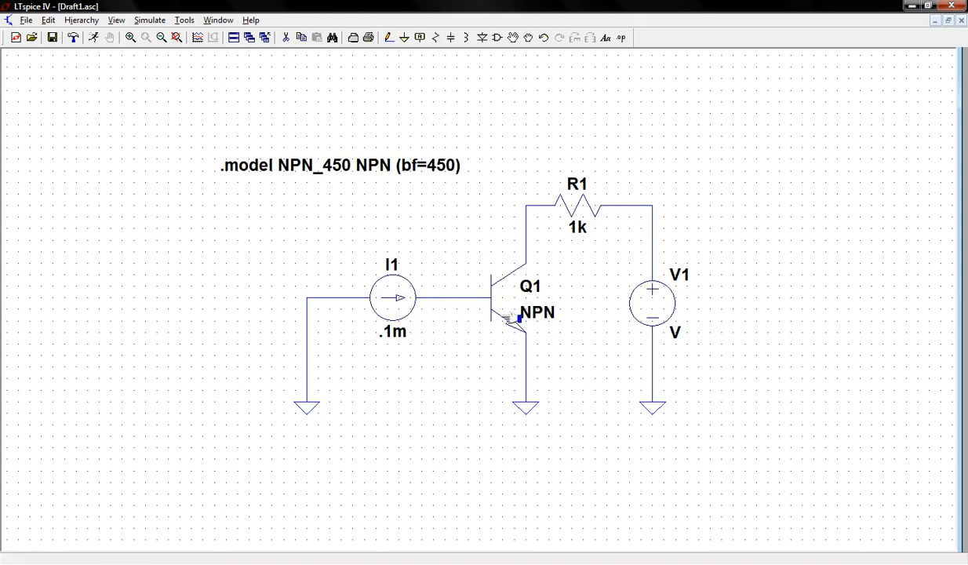
# - Set the value of voltage source V1 to 10
pyautogui.rightClick(674, 333)
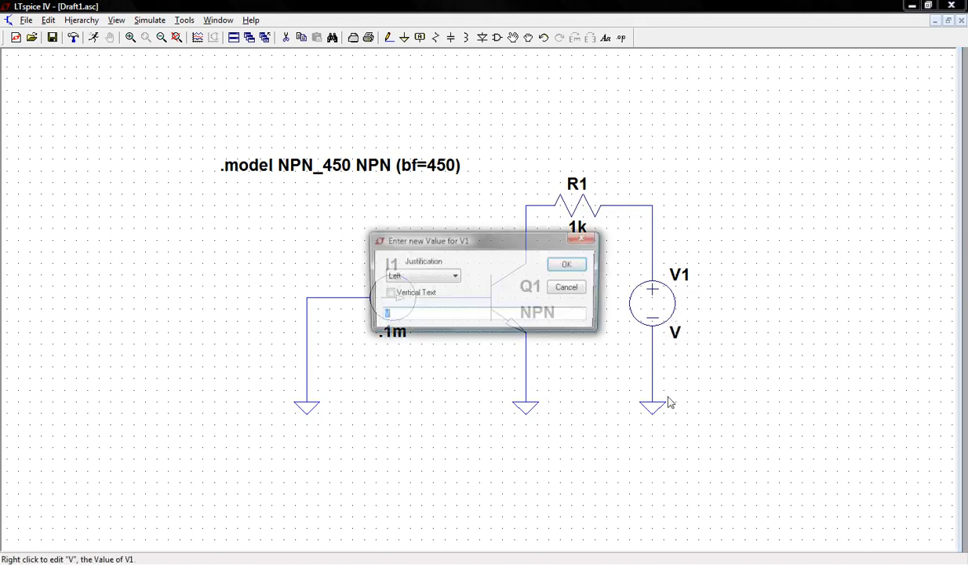
pyautogui.write('10')
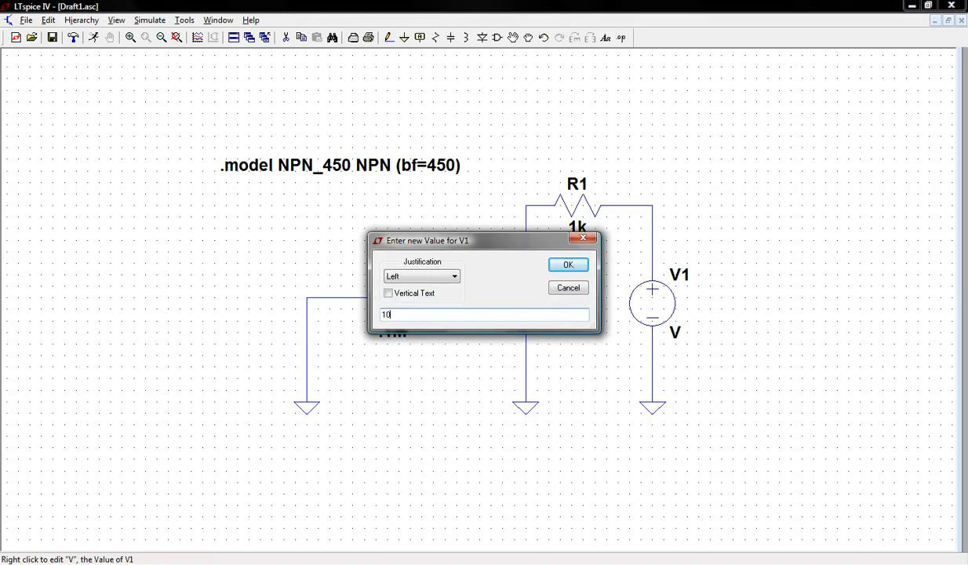
pyautogui.click(568, 265)
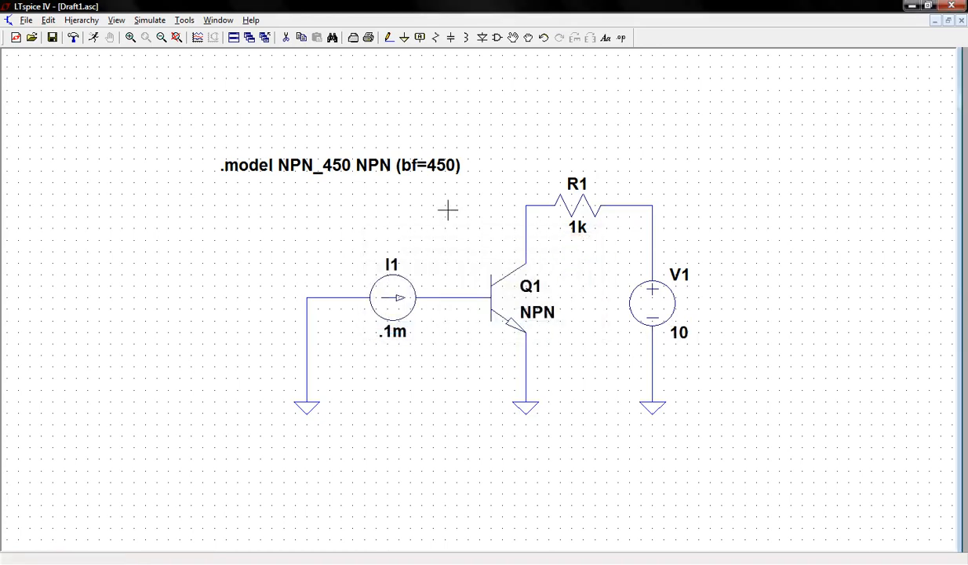
# - Add the SPICE directive ".op" below the .model line and align it with that line's left edge
pyautogui.click(621, 38)
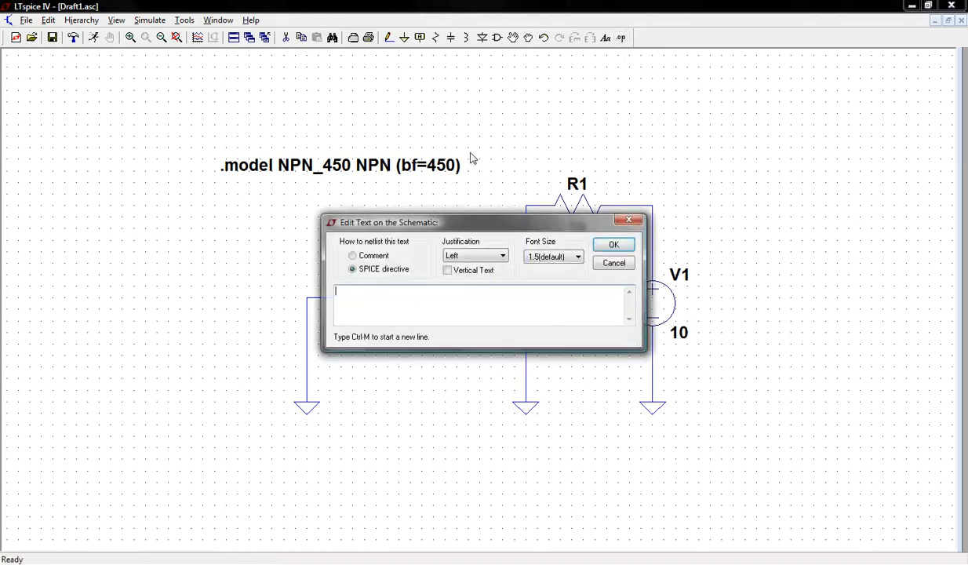
pyautogui.write('.op')
pyautogui.click(614, 245)
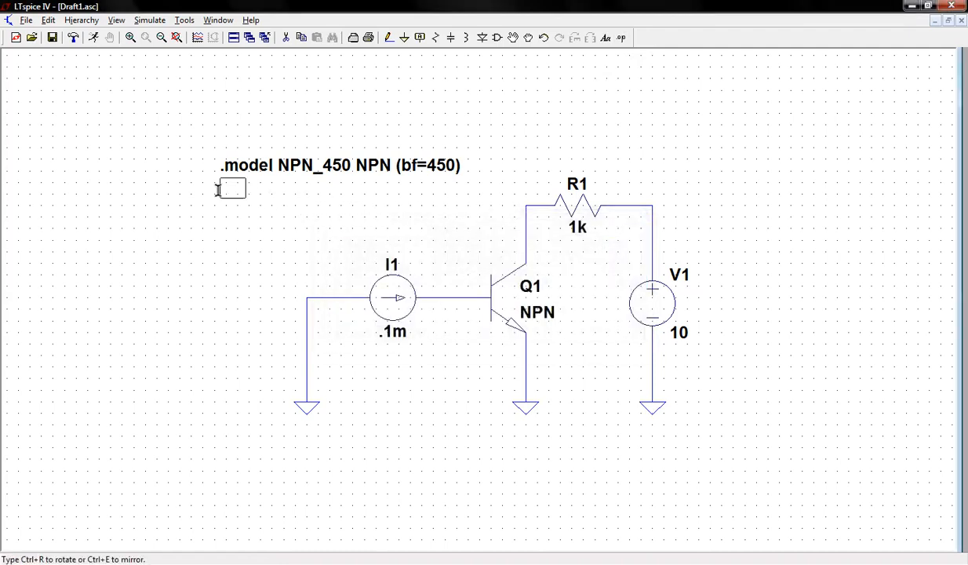
pyautogui.click(229, 188)
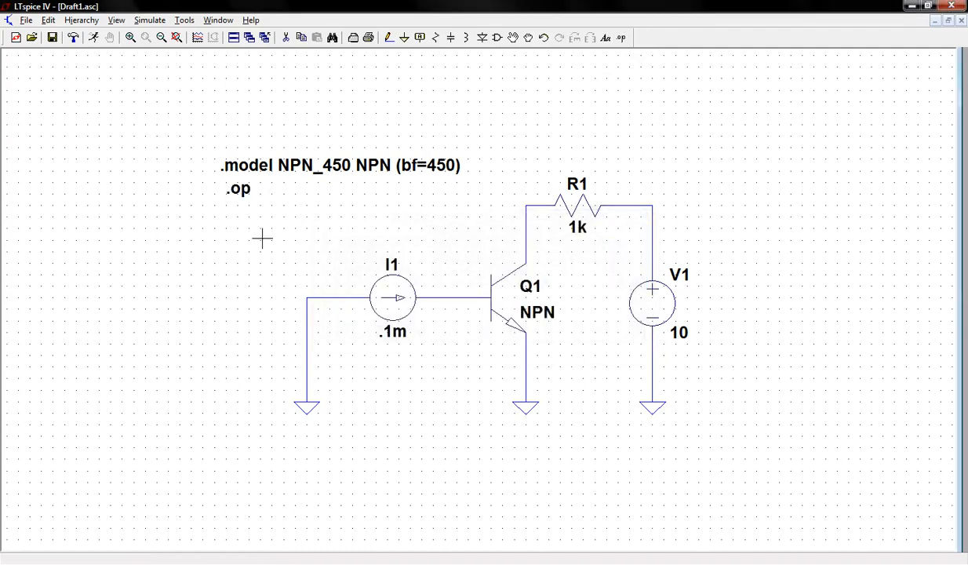
pyautogui.press('F7')
pyautogui.click(240, 192)
pyautogui.click(238, 188)
# - Change the value of transistor Q1 to NPN_450 so it uses the custom model
pyautogui.rightClick(544, 313)
pyautogui.click(472, 312)
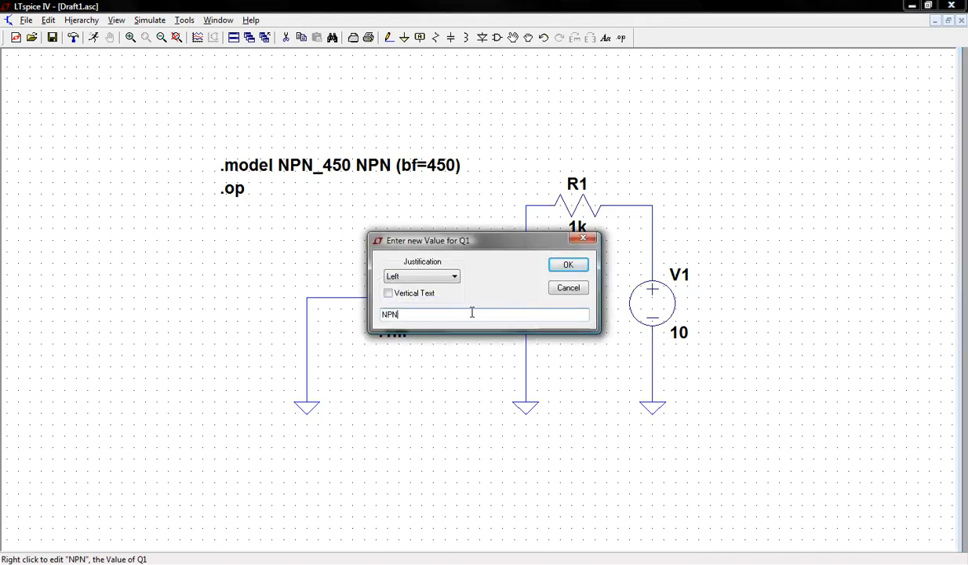
pyautogui.write('_450')
pyautogui.click(565, 266)
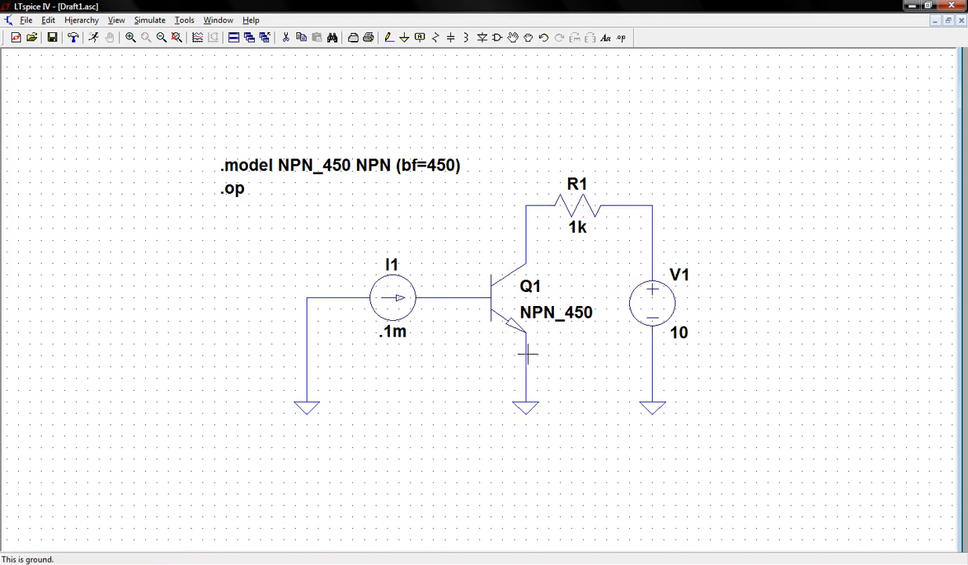
pyautogui.rightClick(527, 251)
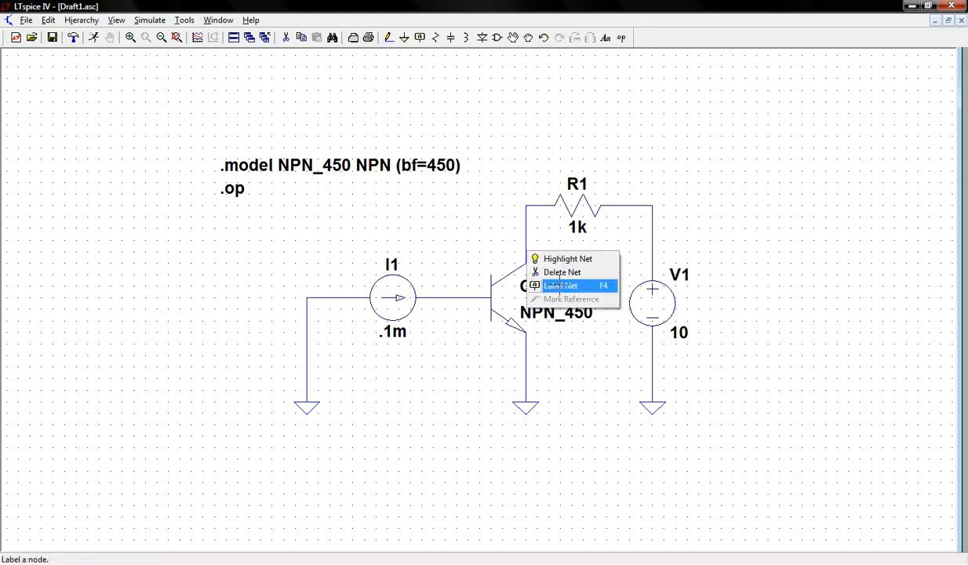
pyautogui.click(561, 287)
pyautogui.write('C')
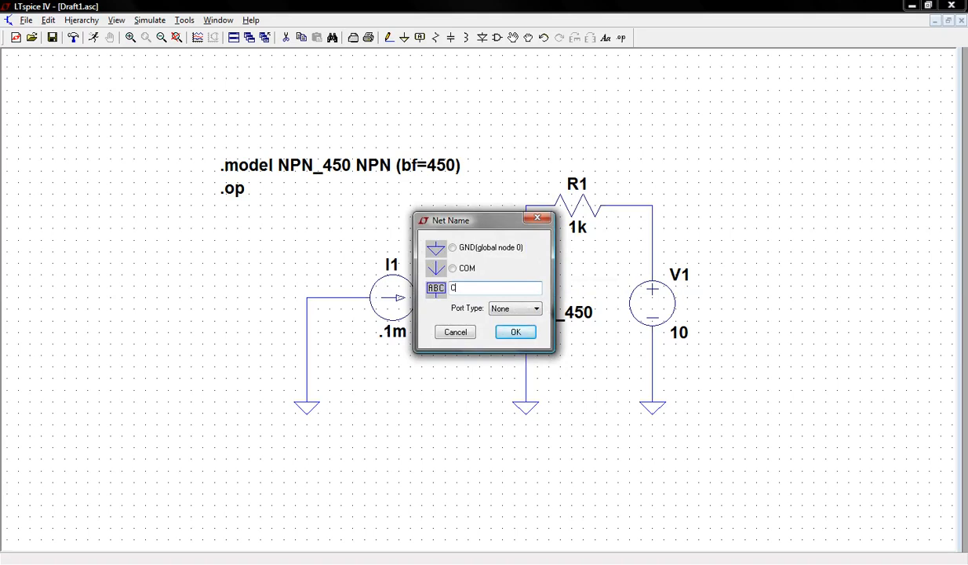
pyautogui.click(516, 332)
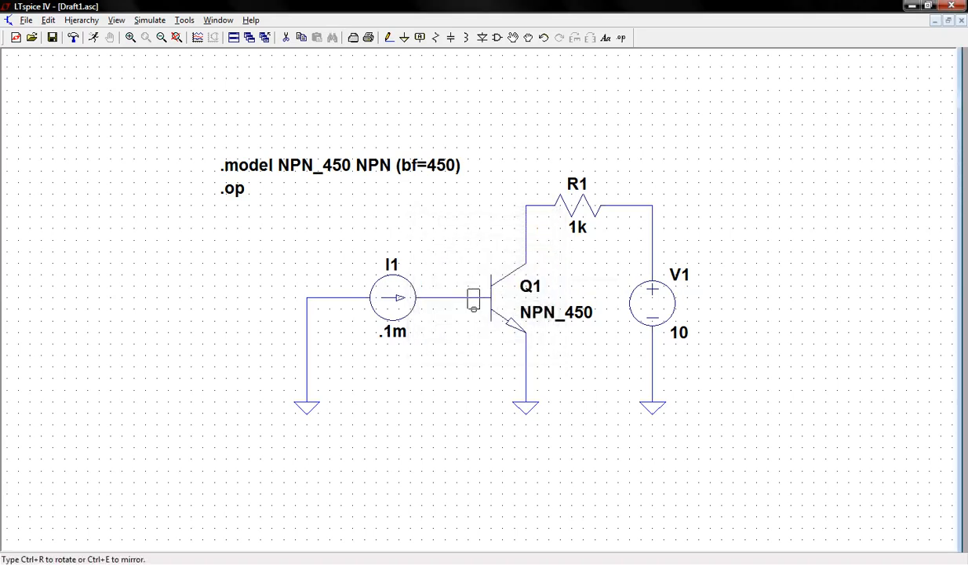
# - Label the net between I1 and Q1's base as B
pyautogui.rightClick(464, 298)
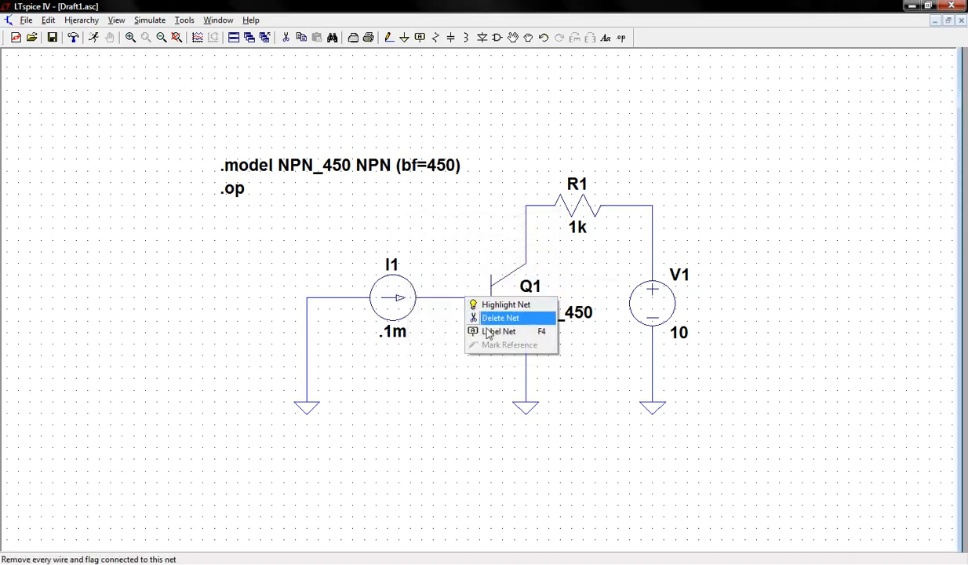
pyautogui.click(494, 330)
pyautogui.write('B')
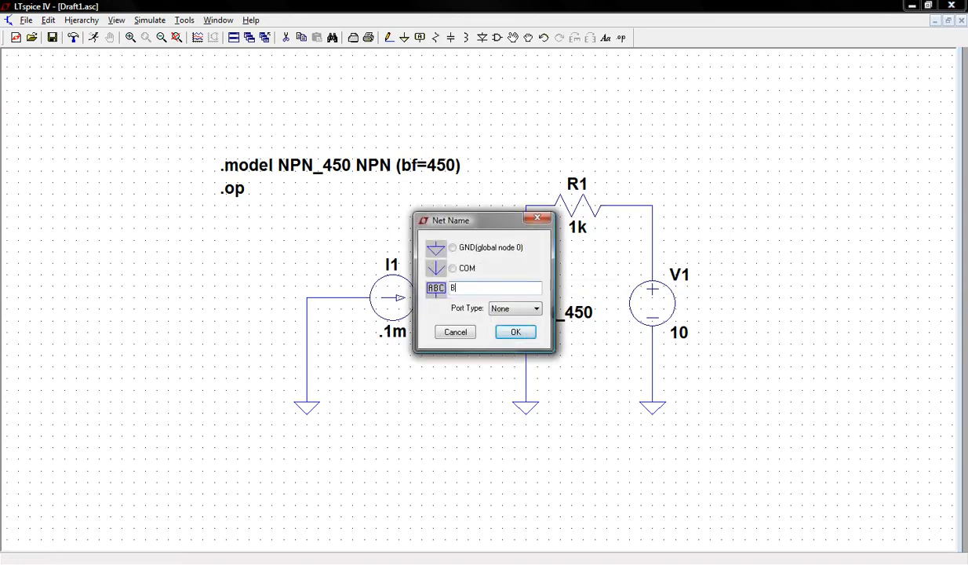
pyautogui.click(514, 331)
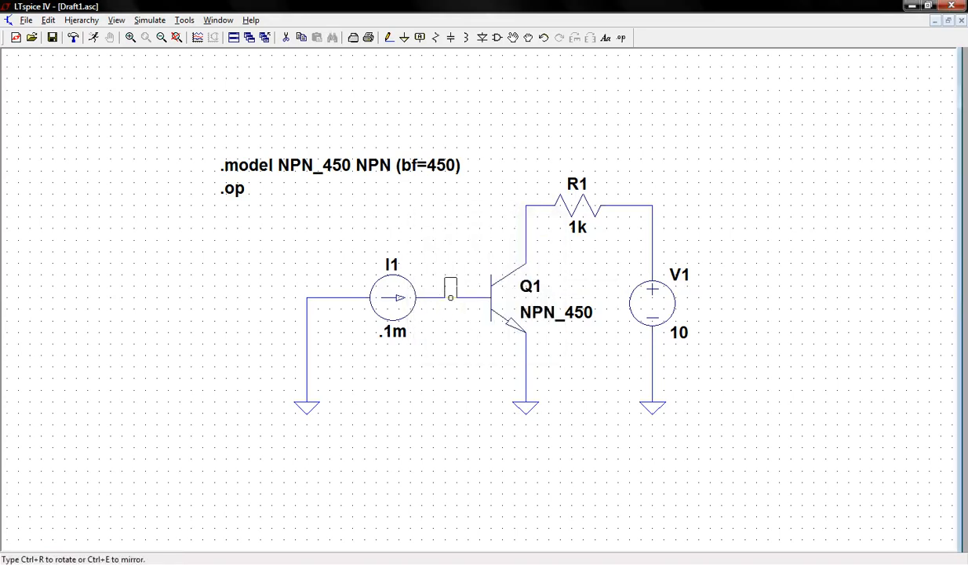
pyautogui.click(451, 298)
pyautogui.press('Escape')
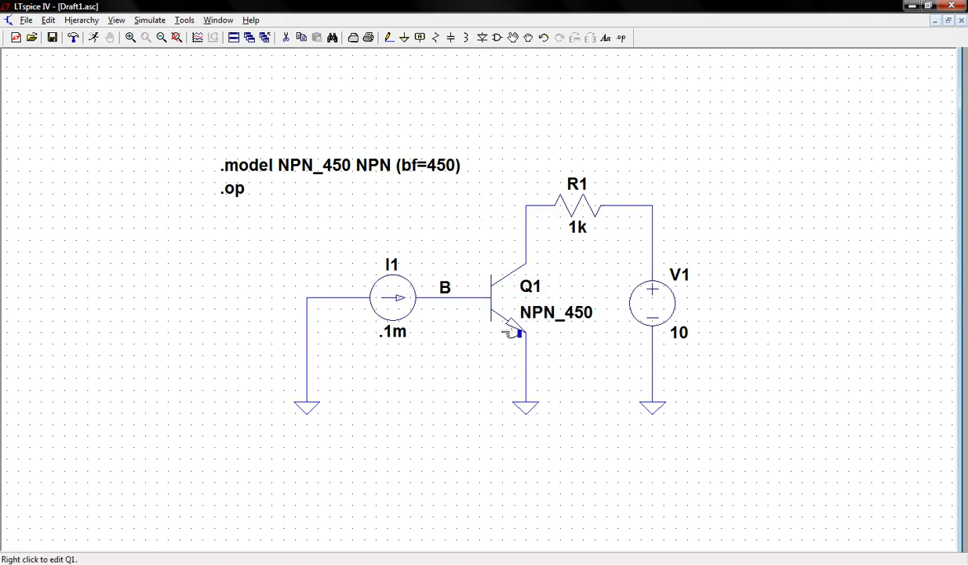
# - Label the net between R1 and Q1's collector as C
pyautogui.rightClick(525, 254)
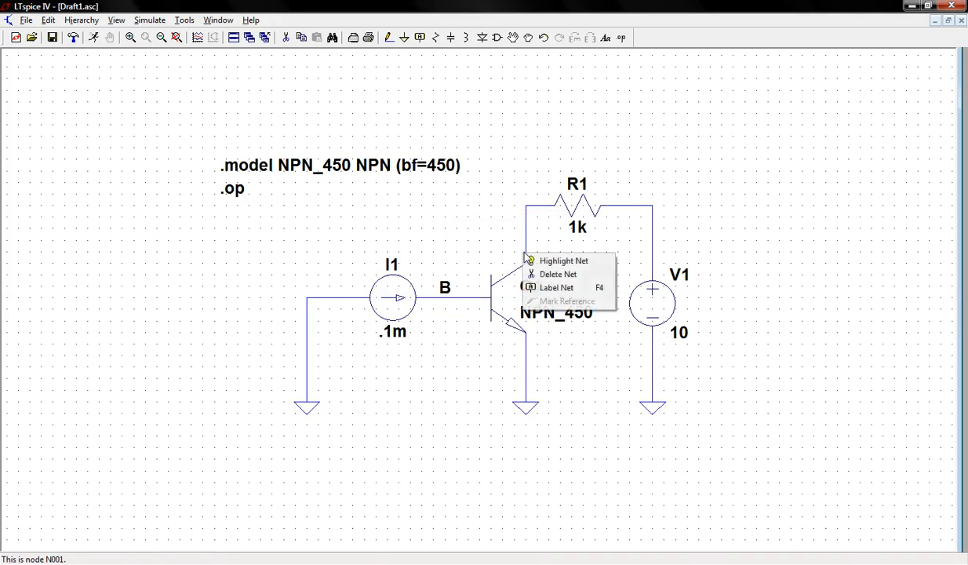
pyautogui.click(559, 287)
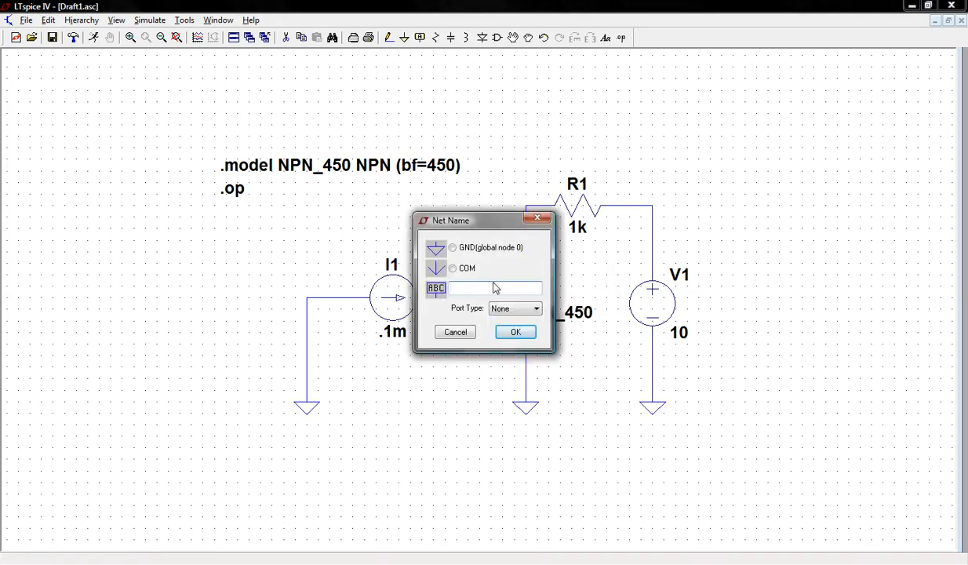
pyautogui.write('C')
pyautogui.click(517, 332)
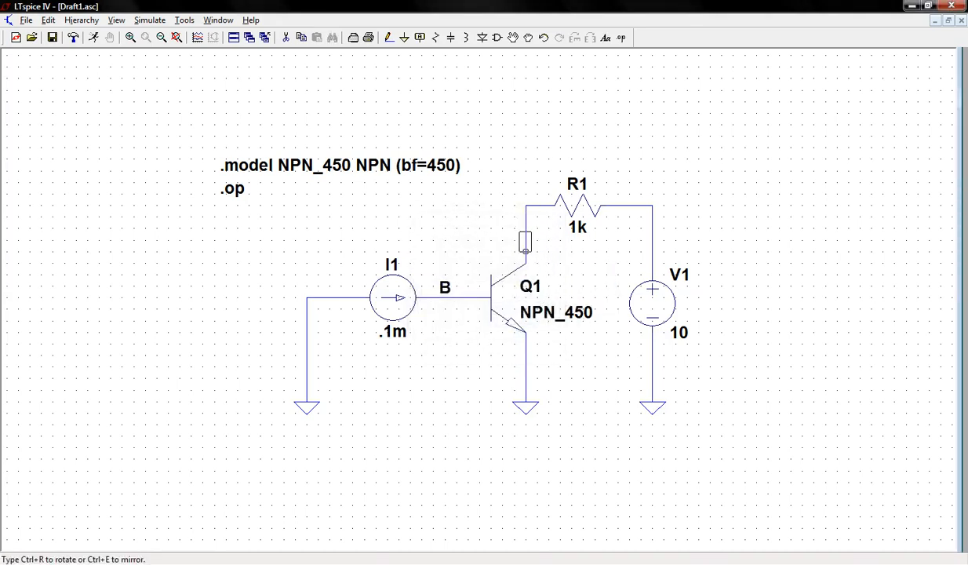
pyautogui.click(525, 250)
pyautogui.press('Escape')
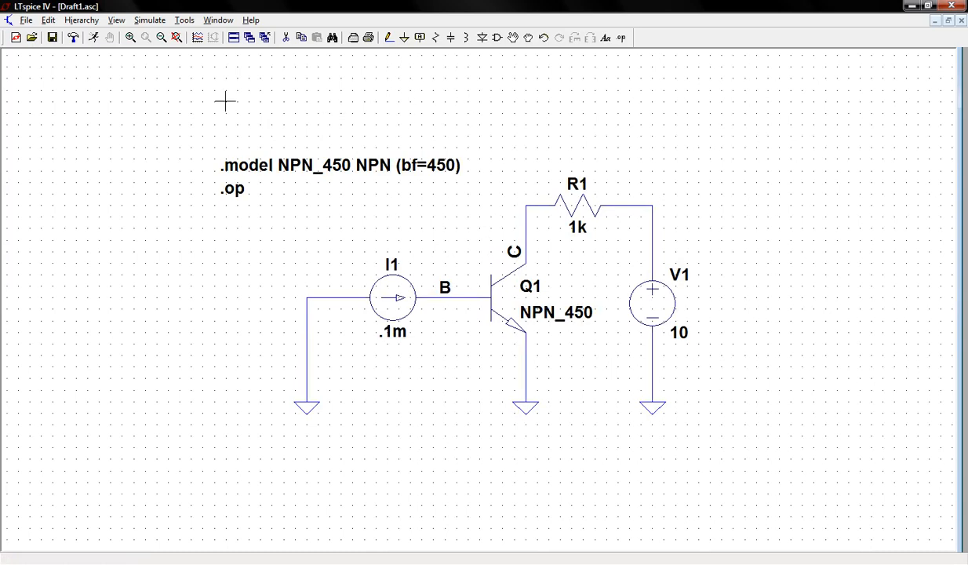
# - Run the operating-point simulation, compare Q1's base and collector currents with the schematic, and close the results
pyautogui.click(92, 39)
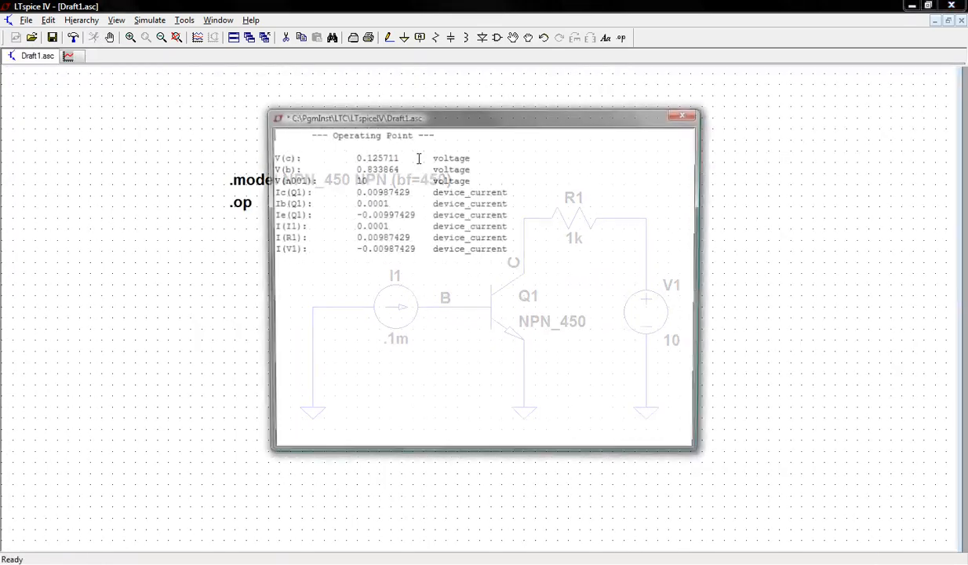
pyautogui.moveTo(458, 123); pyautogui.dragTo(536, 97)
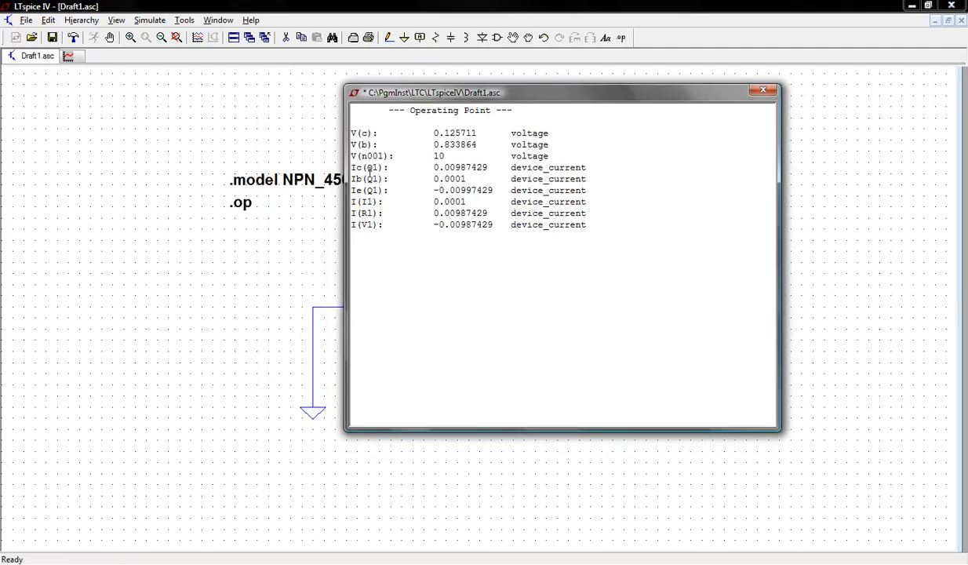
pyautogui.moveTo(467, 179); pyautogui.dragTo(487, 169)
pyautogui.click(471, 179)
pyautogui.click(464, 178)
pyautogui.moveTo(458, 167); pyautogui.dragTo(472, 168)
pyautogui.click(462, 167)
pyautogui.moveTo(454, 93); pyautogui.dragTo(134, 149)
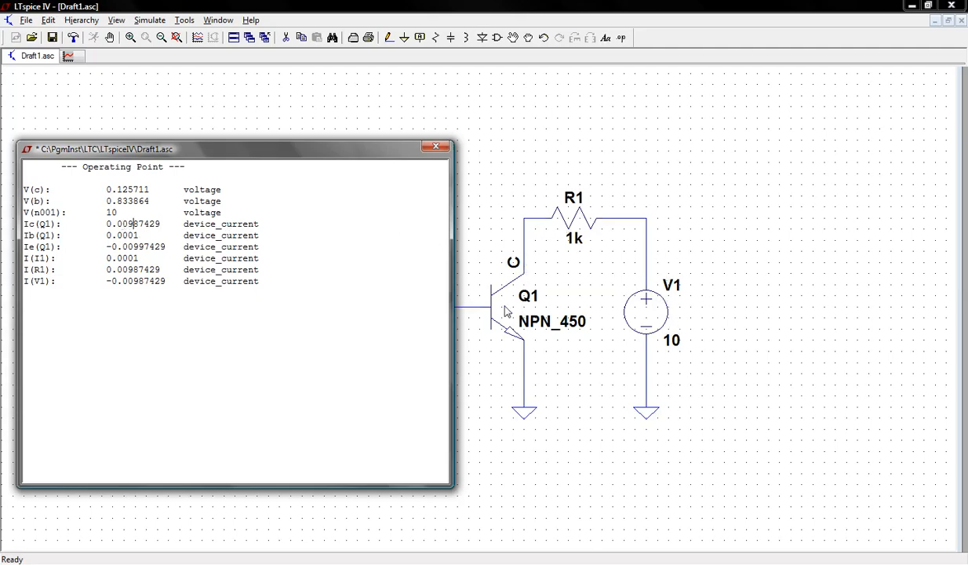
pyautogui.moveTo(238, 159); pyautogui.dragTo(657, 100)
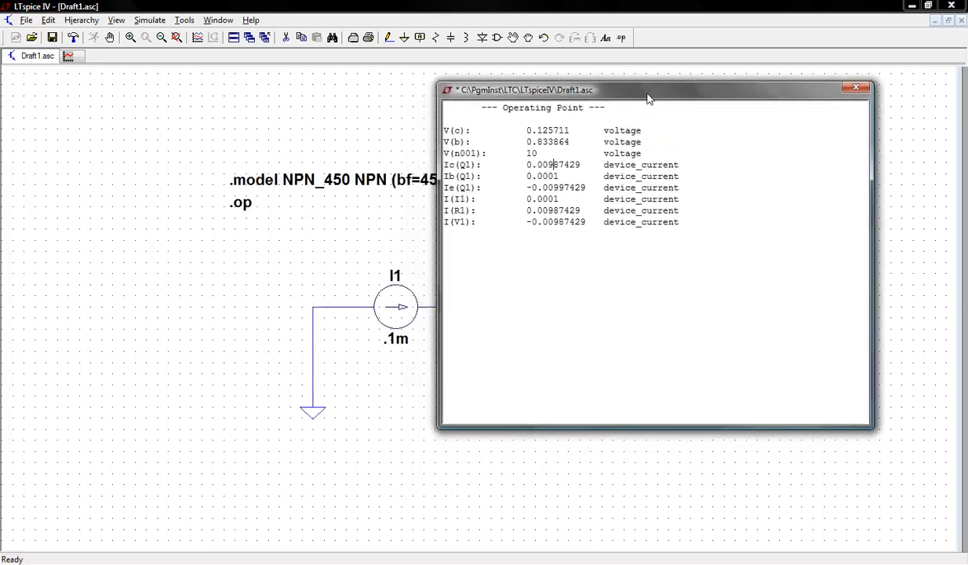
pyautogui.click(856, 88)
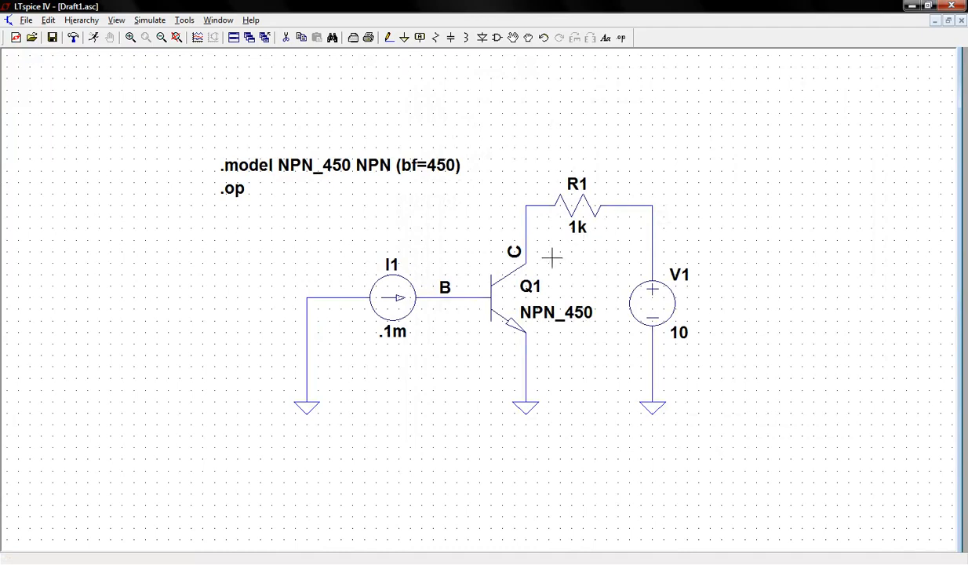
# - Set the value of current source I1 to .01m
pyautogui.moveTo(416, 311)
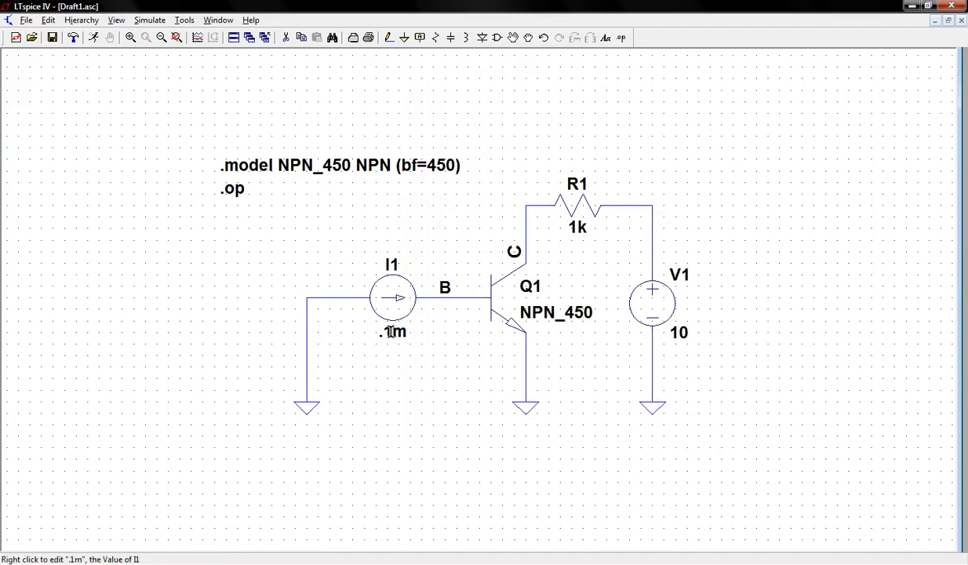
pyautogui.rightClick(395, 331)
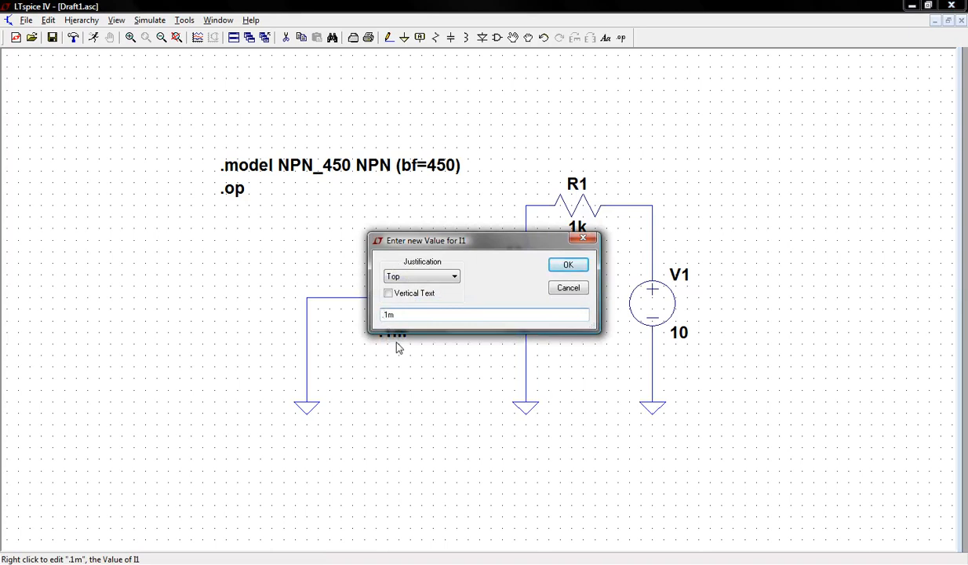
pyautogui.click(382, 315)
pyautogui.write('0')
pyautogui.click(568, 266)
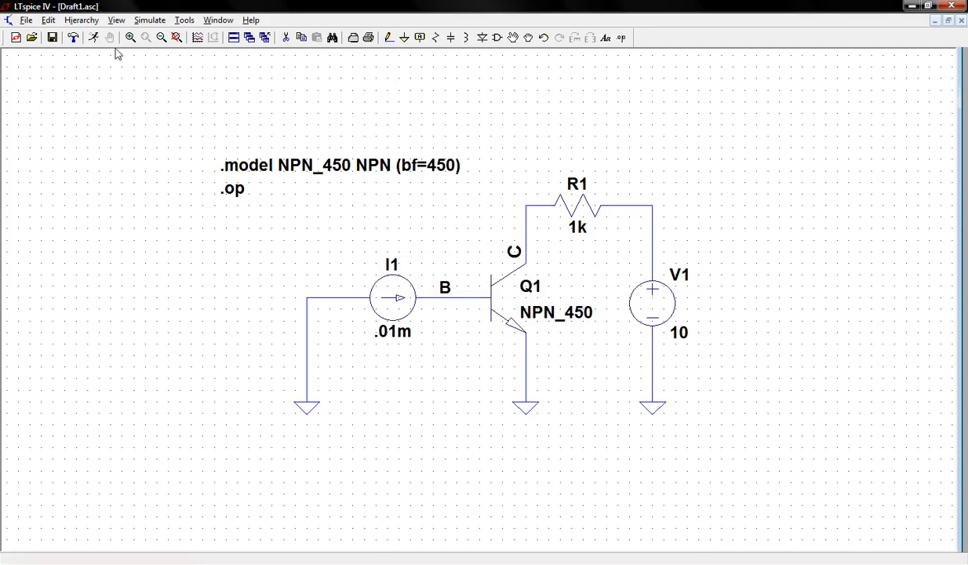
# - Rerun the operating-point simulation, examine the collector voltage and Q1's base, collector and emitter currents, and close the results
pyautogui.click(93, 38)
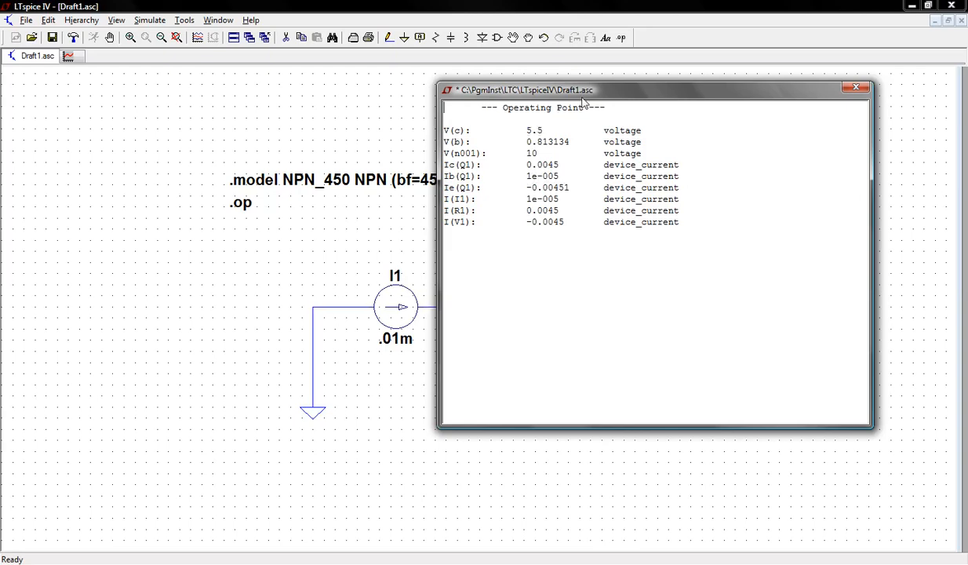
pyautogui.moveTo(566, 91); pyautogui.dragTo(255, 139)
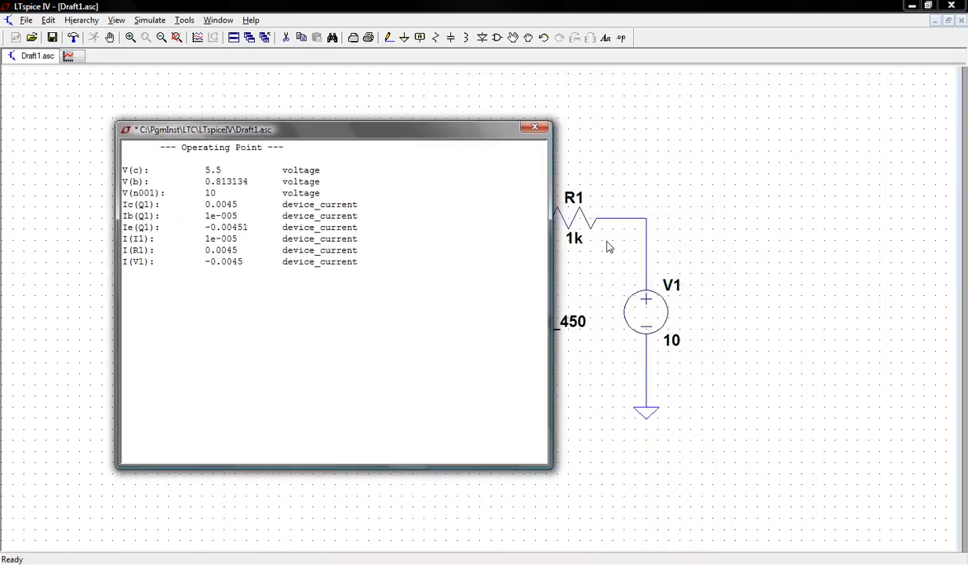
pyautogui.moveTo(470, 135); pyautogui.dragTo(420, 145)
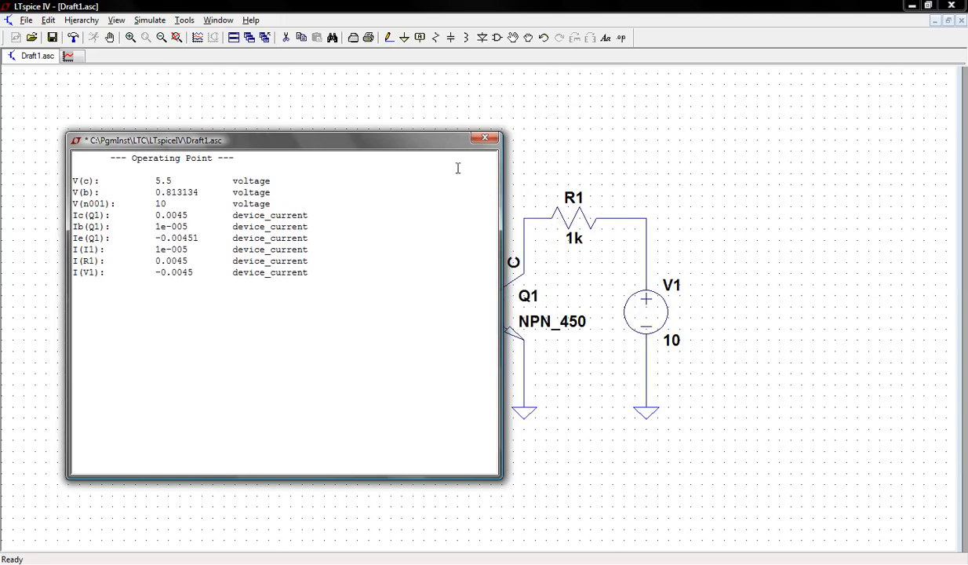
pyautogui.moveTo(435, 145); pyautogui.dragTo(354, 152)
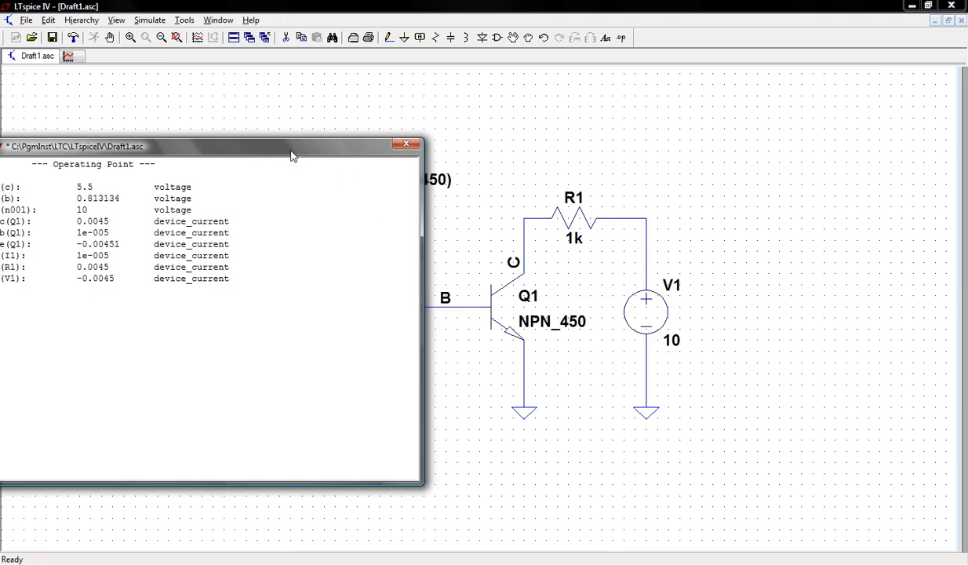
pyautogui.moveTo(282, 146); pyautogui.dragTo(651, 108)
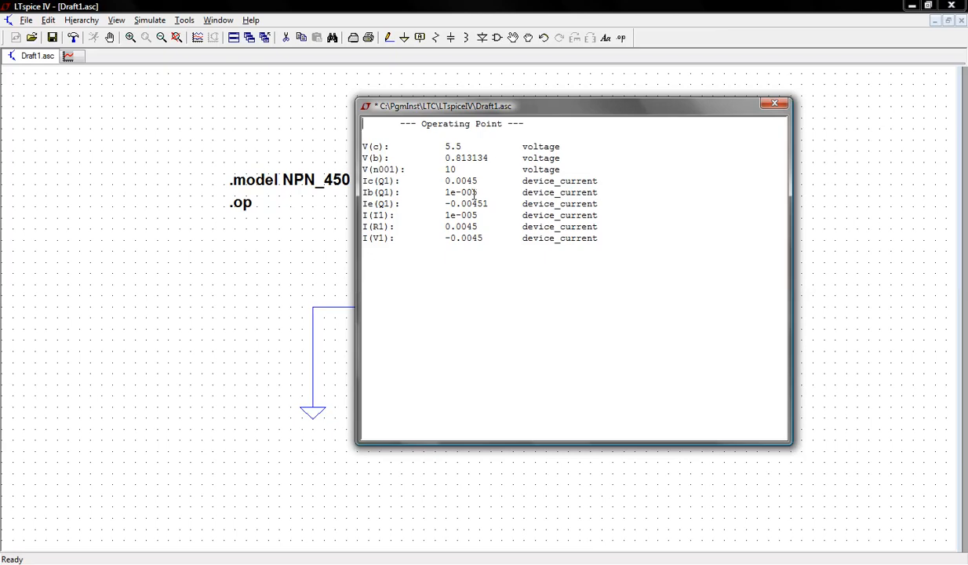
pyautogui.moveTo(556, 110); pyautogui.dragTo(583, 232)
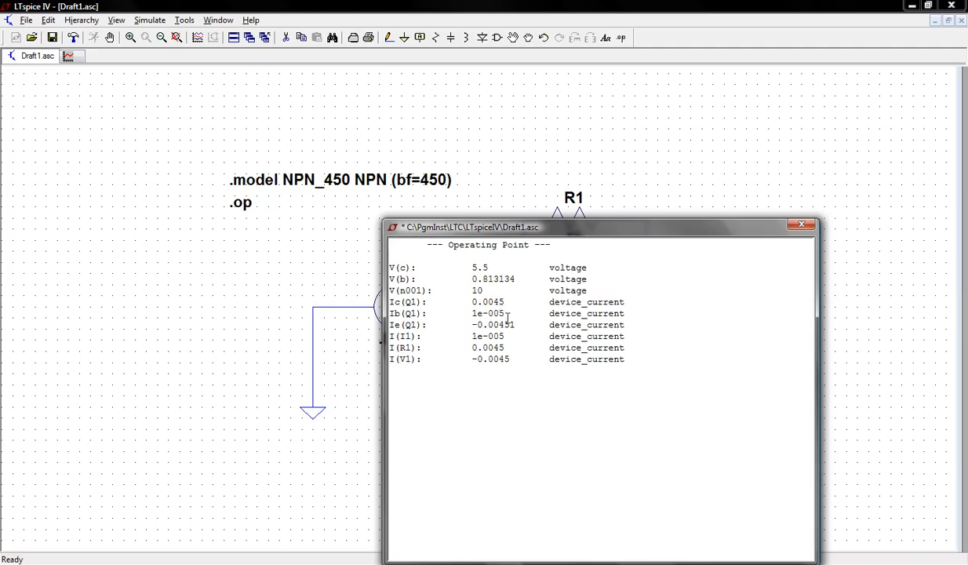
pyautogui.moveTo(511, 325); pyautogui.dragTo(514, 325)
pyautogui.moveTo(623, 229); pyautogui.dragTo(520, 155)
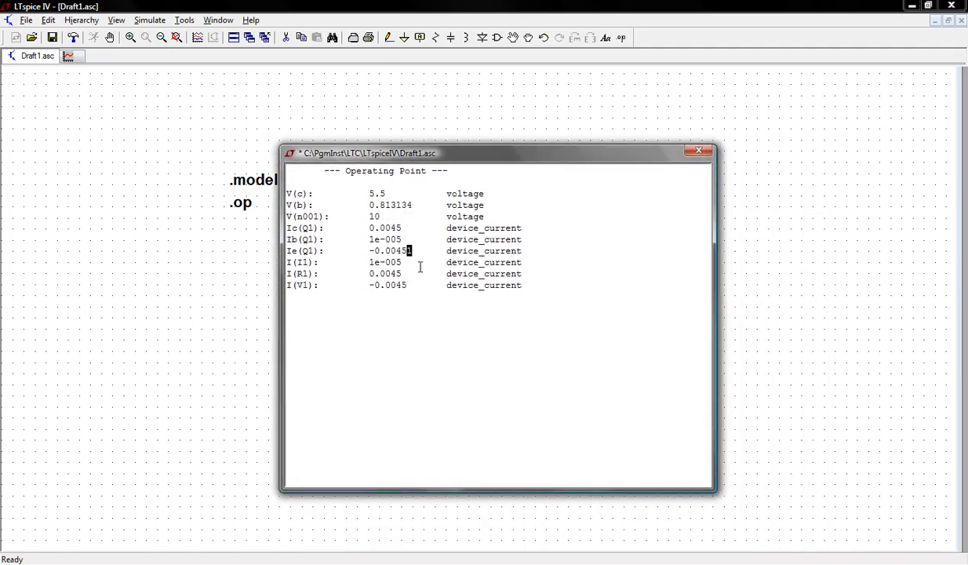
pyautogui.click(697, 151)
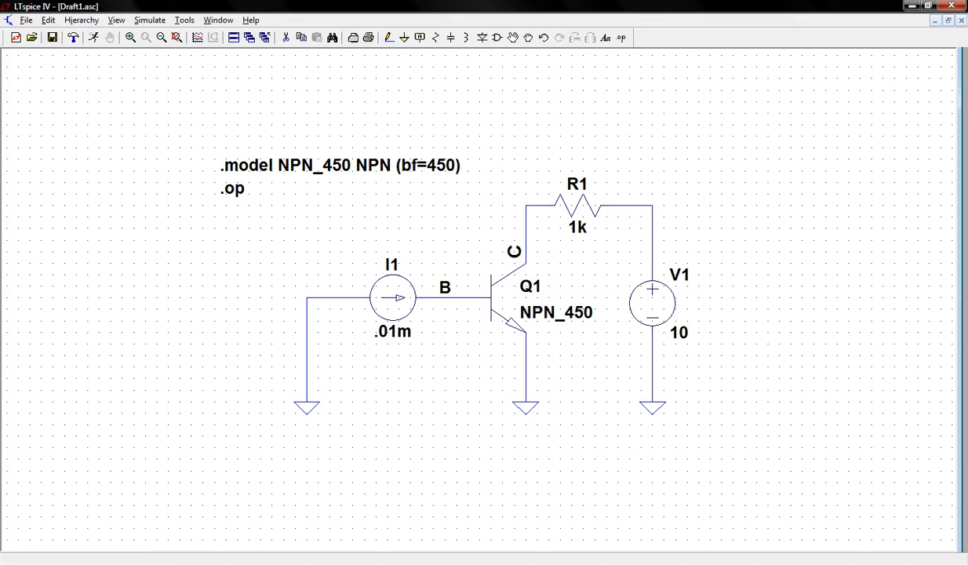
# - Switch to the file explorer, browse to LTspiceIV\lib\cmp and open standard.bjt in Notepad++
pyautogui.click(695, 562)
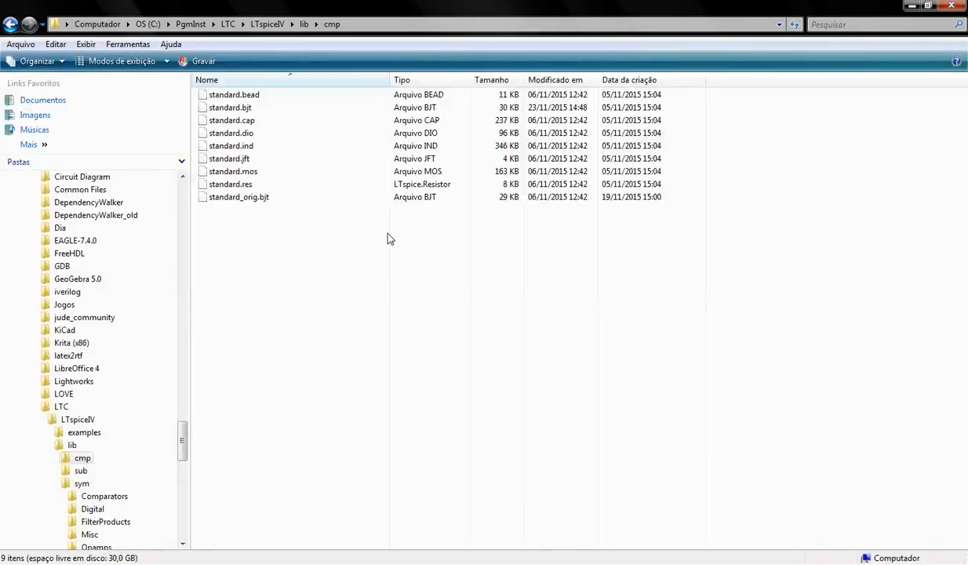
pyautogui.click(227, 24)
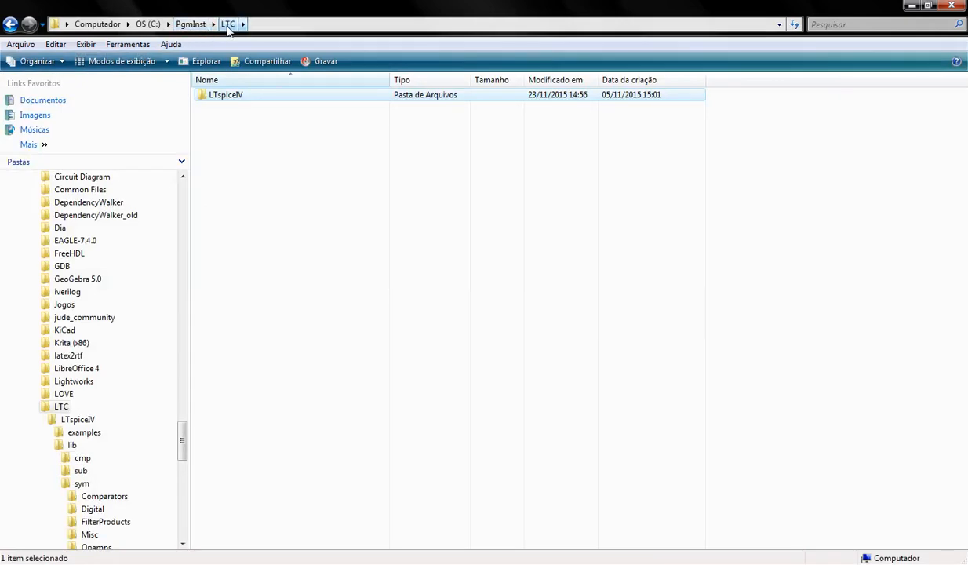
pyautogui.doubleClick(232, 97)
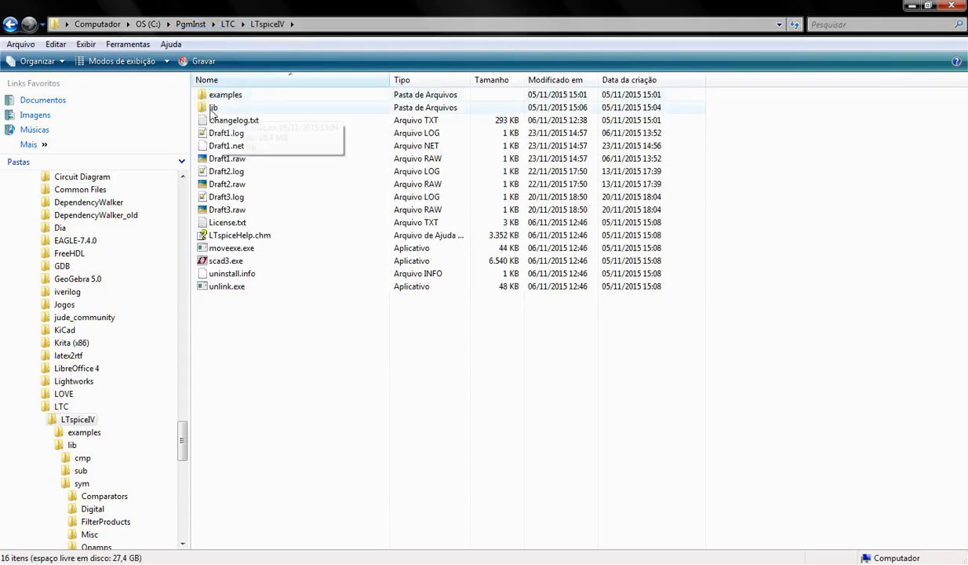
pyautogui.doubleClick(232, 108)
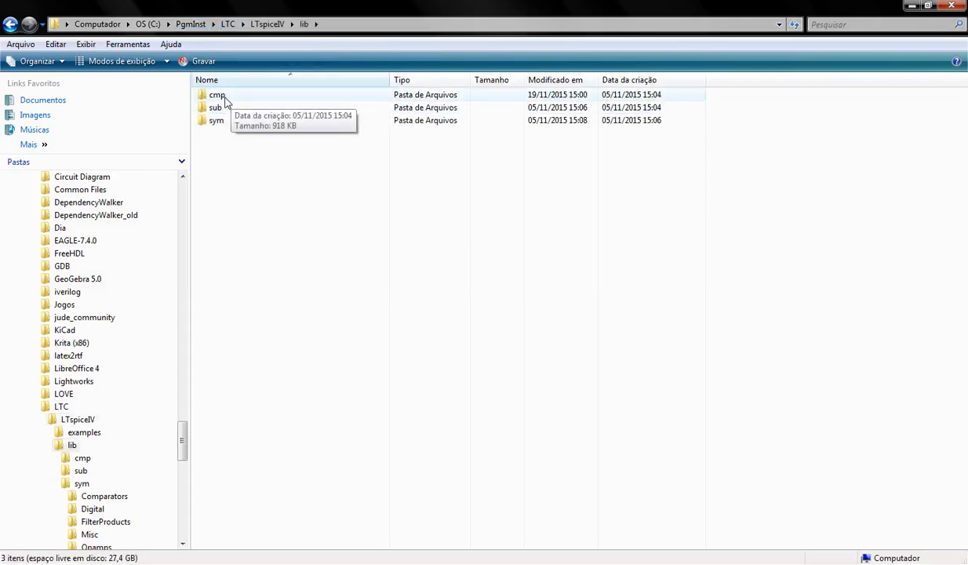
pyautogui.doubleClick(231, 96)
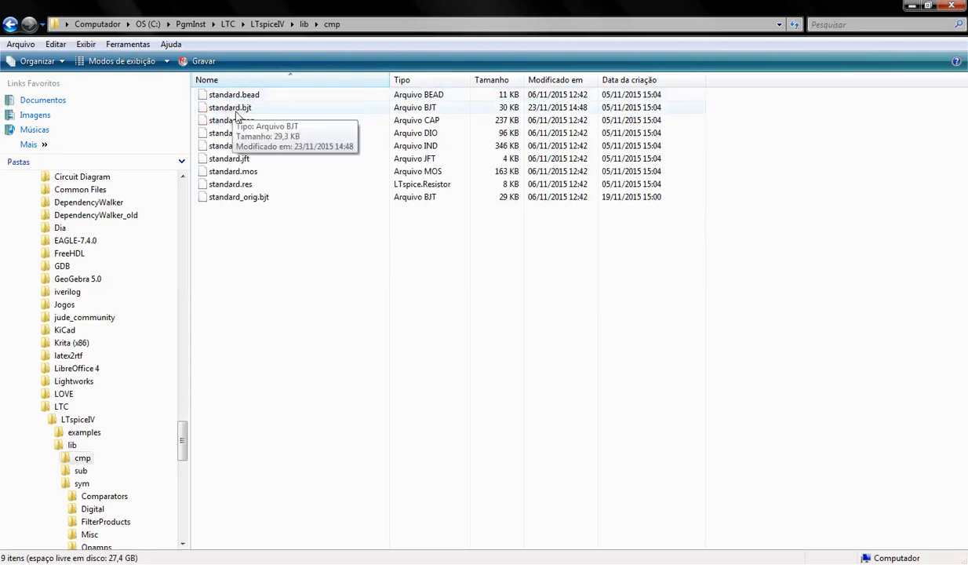
pyautogui.rightClick(236, 113)
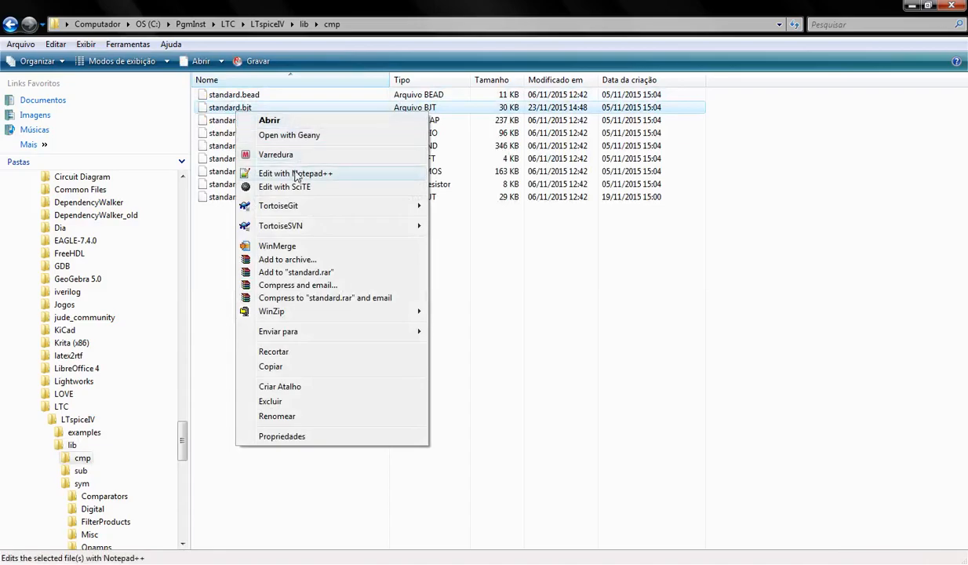
pyautogui.click(296, 175)
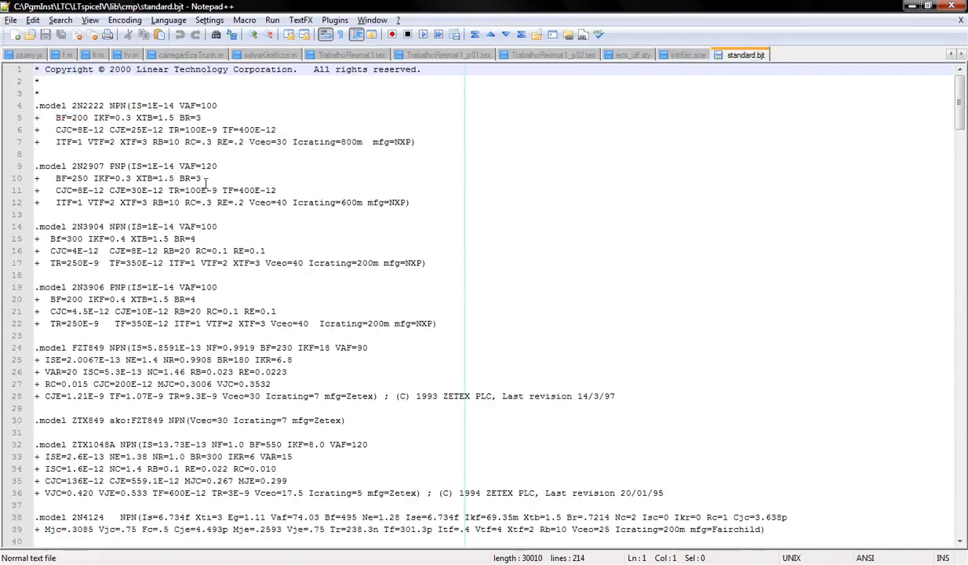
# - Compare the transistors LTspice offers for Q1 with the .model entries in standard.bjt in Notepad++, and cancel the selection
pyautogui.hotkey('alt', 'Tab')
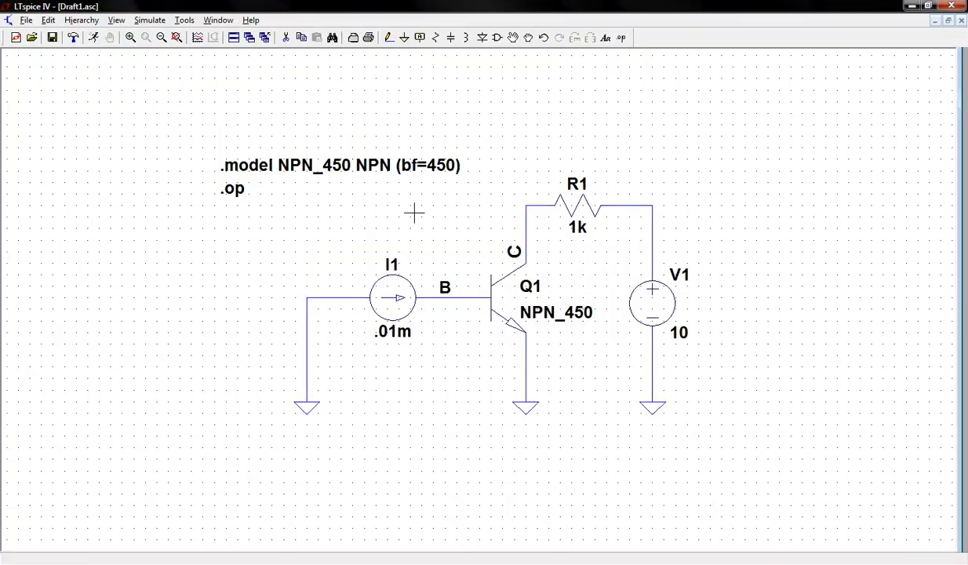
pyautogui.rightClick(488, 289)
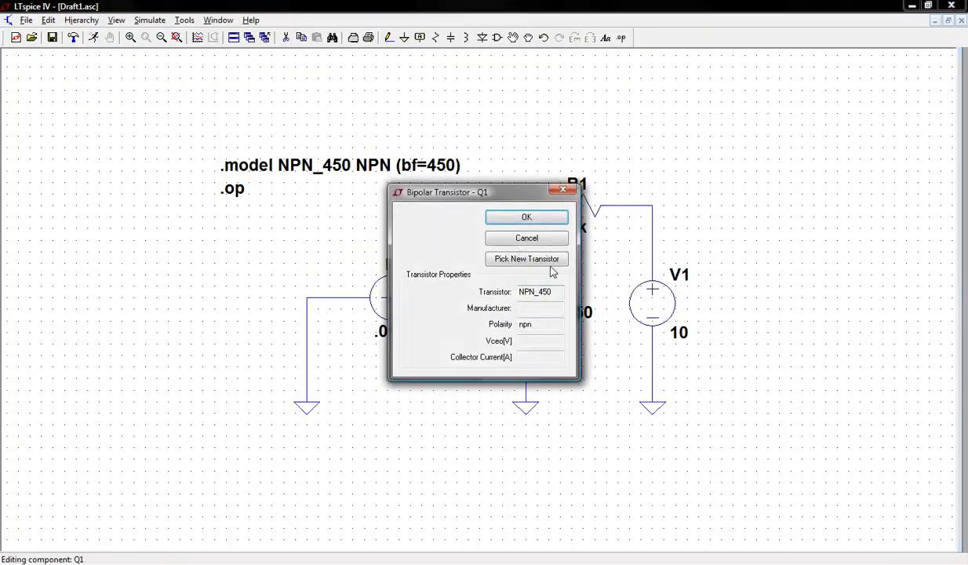
pyautogui.click(550, 259)
pyautogui.moveTo(527, 196); pyautogui.dragTo(527, 74)
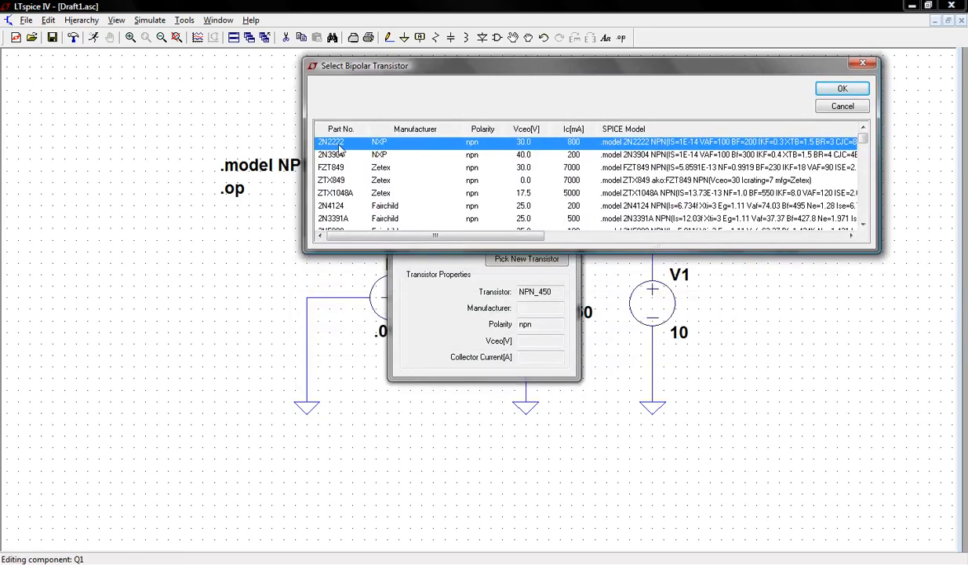
pyautogui.hotkey('alt', 'Tab')
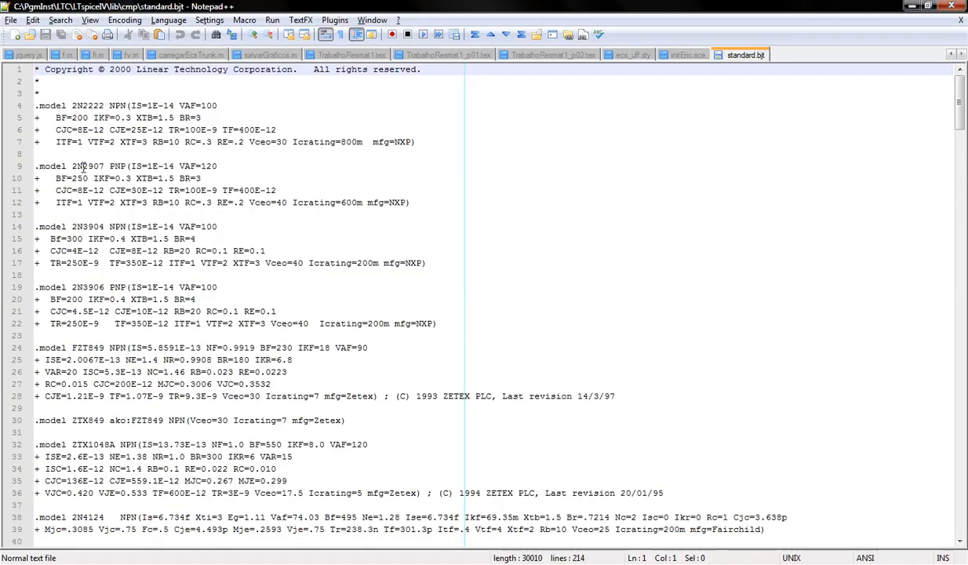
pyautogui.hotkey('alt', 'Tab')
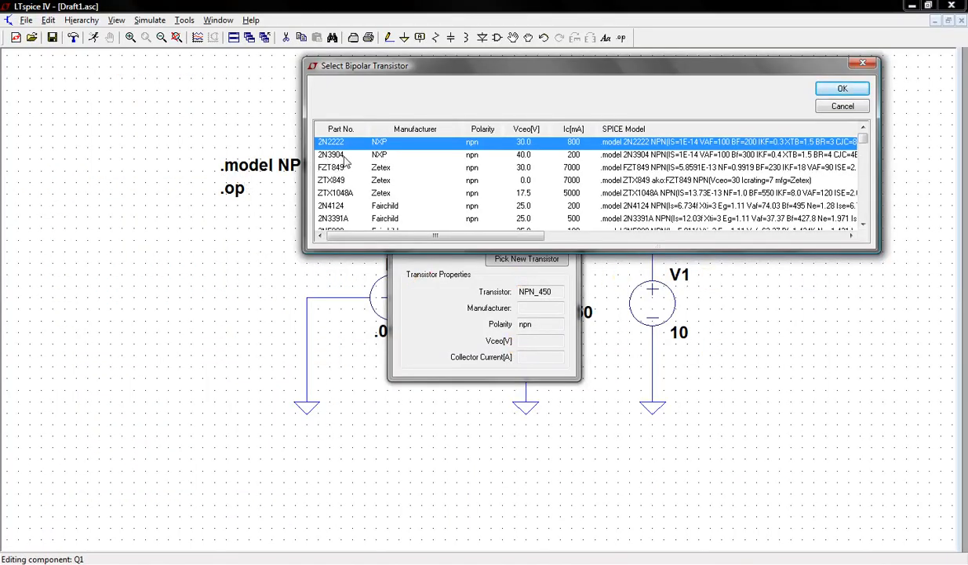
pyautogui.hotkey('alt', 'Tab')
pyautogui.hotkey('alt', 'Tab')
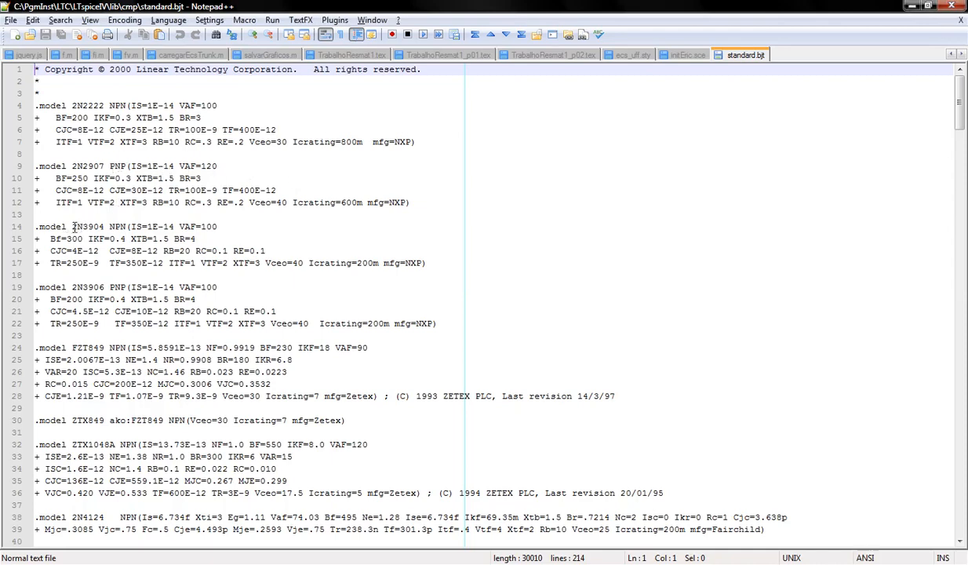
pyautogui.hotkey('alt', 'Tab')
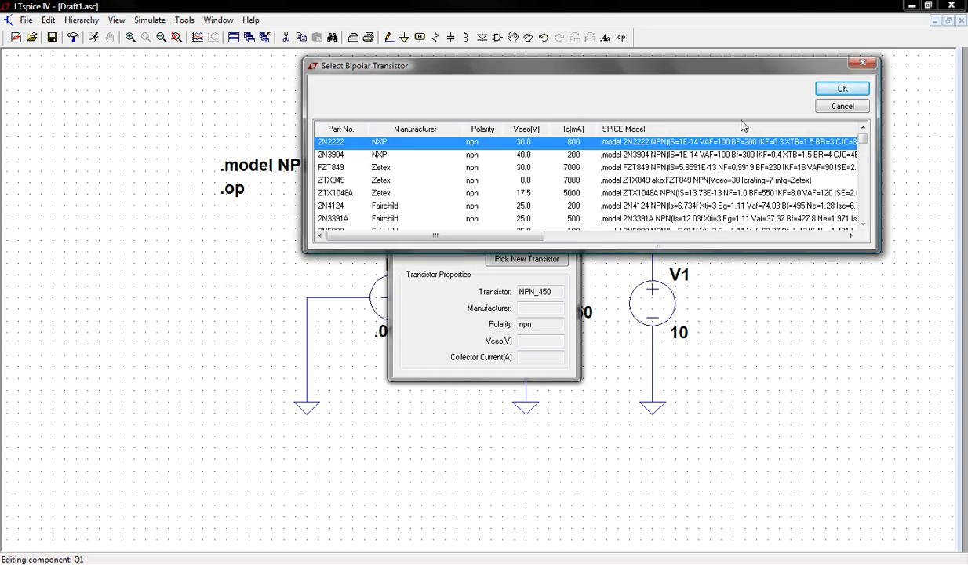
pyautogui.click(838, 106)
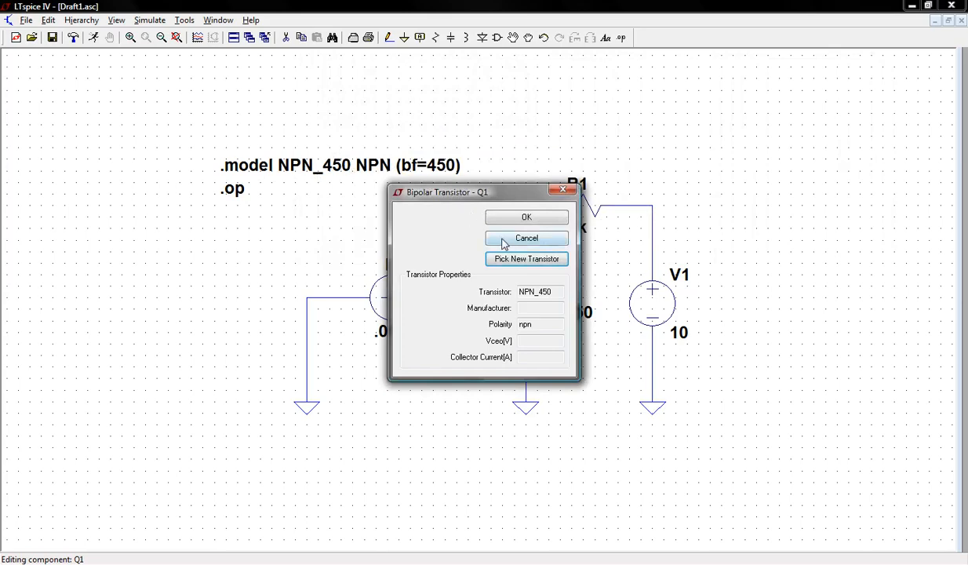
# - Close Q1's transistor properties and copy the text of the .model NPN_450 NPN (bf=450) directive on the schematic
pyautogui.click(493, 233)
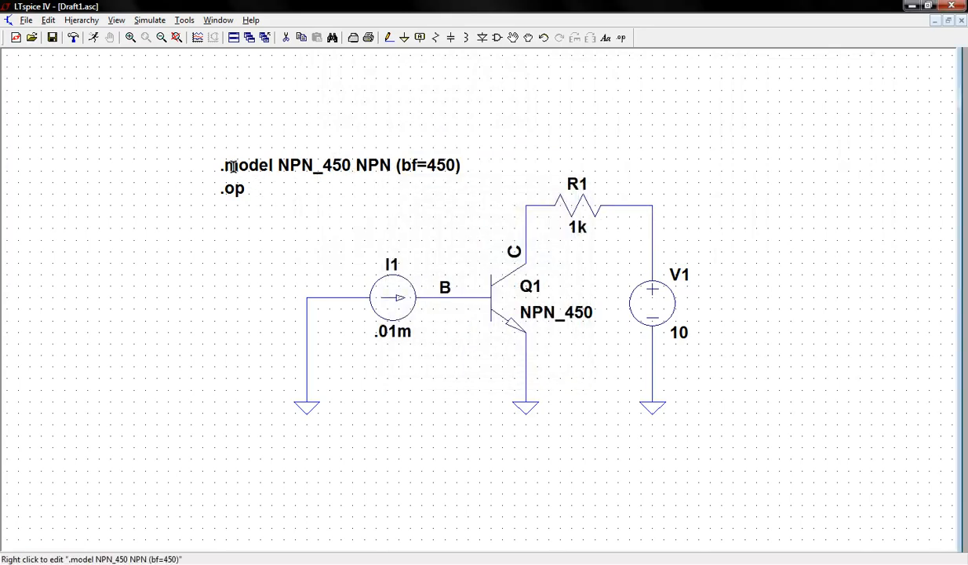
pyautogui.rightClick(292, 165)
pyautogui.moveTo(458, 294); pyautogui.dragTo(335, 288)
pyautogui.hotkey('ctrl', 'c')
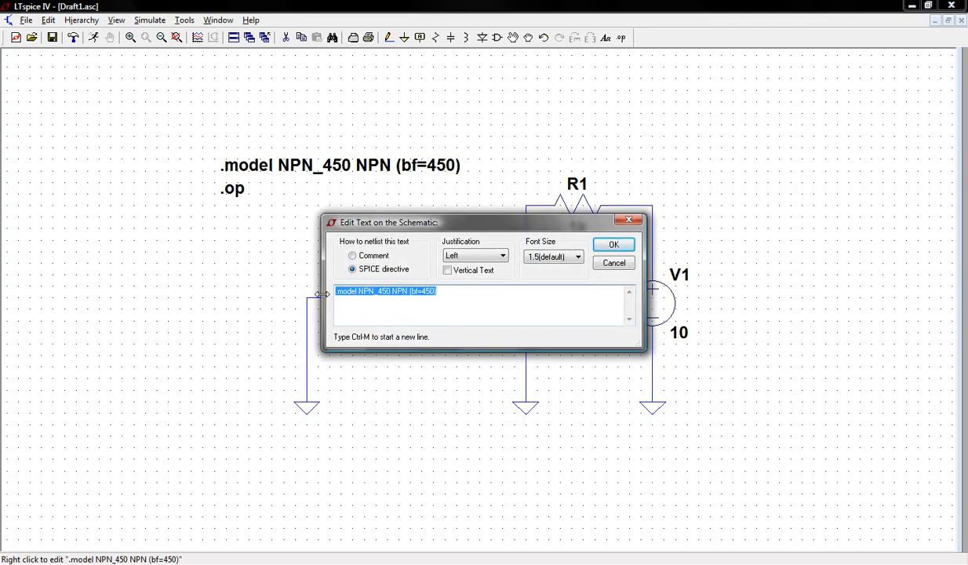
# - Switch to standard.bjt in Notepad++, insert the copied .model NPN_450 NPN (bf=450) line above the 2N2222 model, and save the file
pyautogui.hotkey('alt', 'Tab')
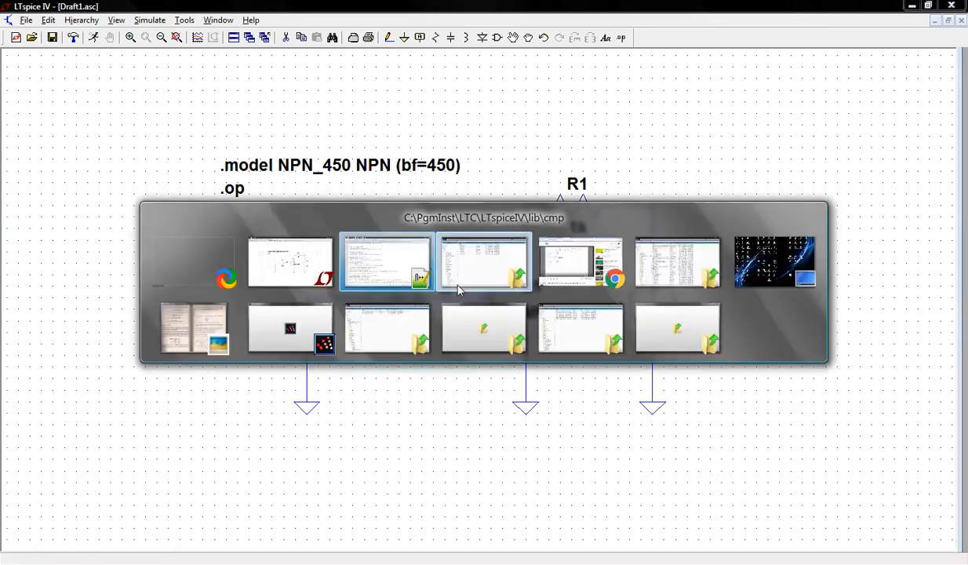
pyautogui.click(388, 251)
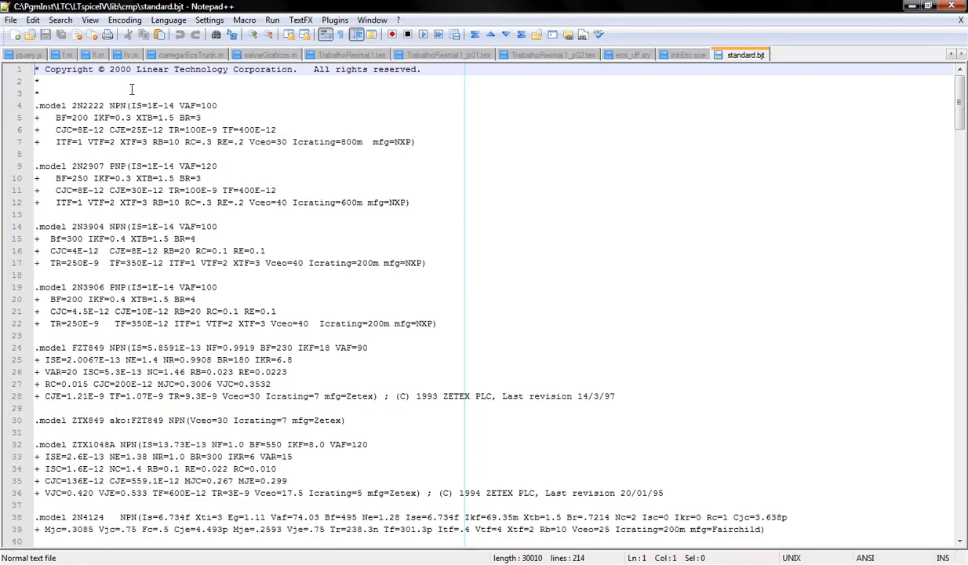
pyautogui.click(102, 92)
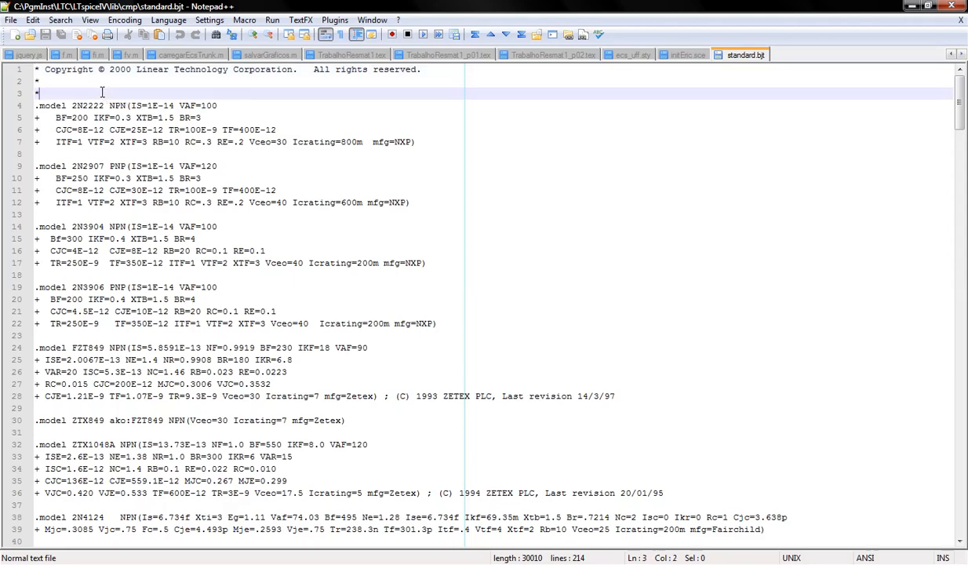
pyautogui.hotkey('alt', 'Tab')
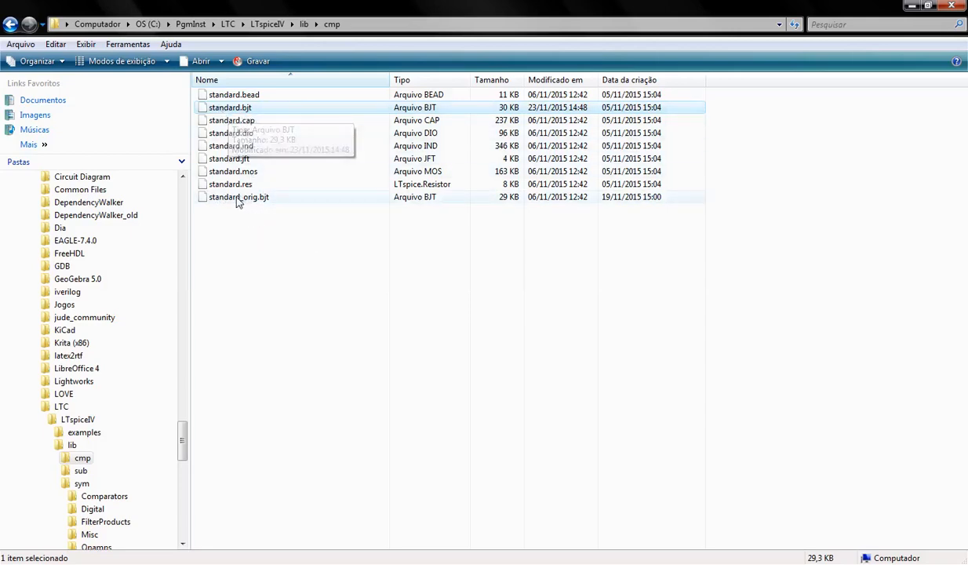
pyautogui.hotkey('alt', 'Tab')
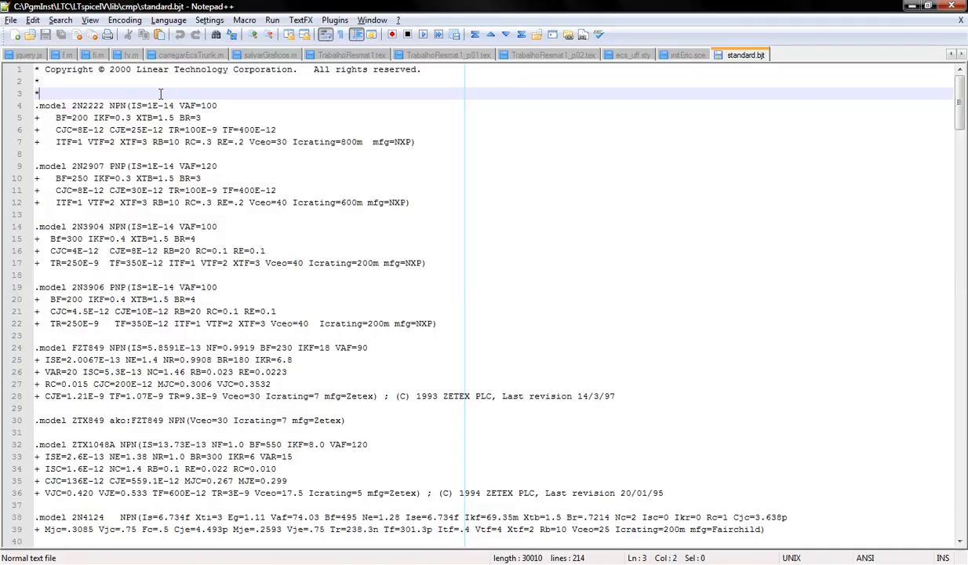
pyautogui.press('Return')
pyautogui.press('Return')
pyautogui.press('Return')
pyautogui.press('Up')
pyautogui.hotkey('ctrl', 'v')
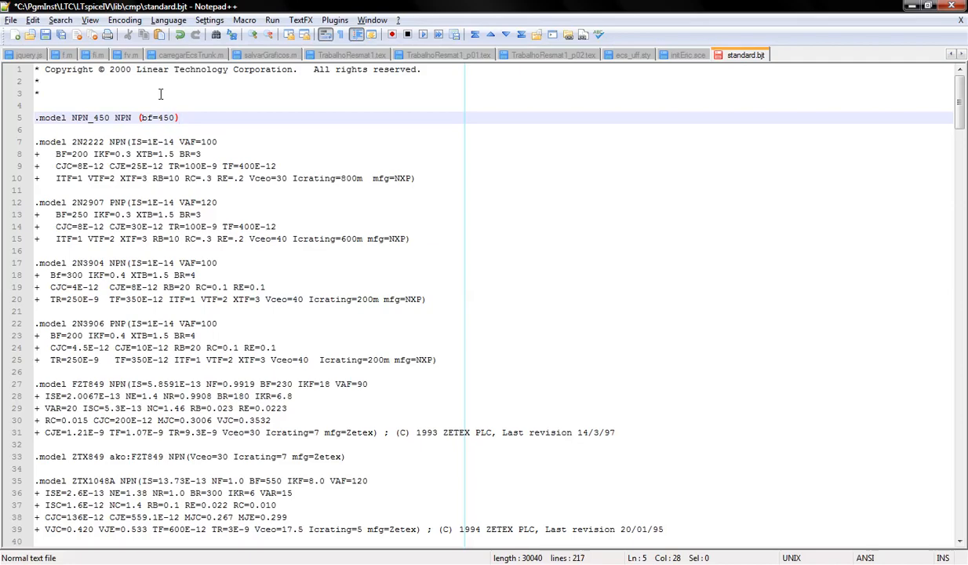
pyautogui.hotkey('ctrl', 's')
# - Switch back to LTspice and delete the .model NPN_450 directive from the schematic
pyautogui.hotkey('alt', 'Tab')
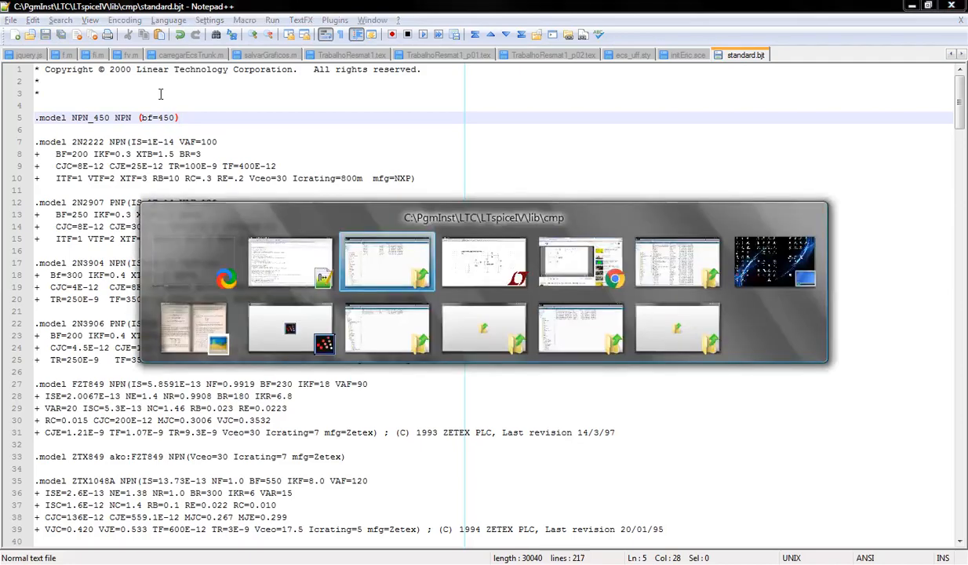
pyautogui.press('Tab')
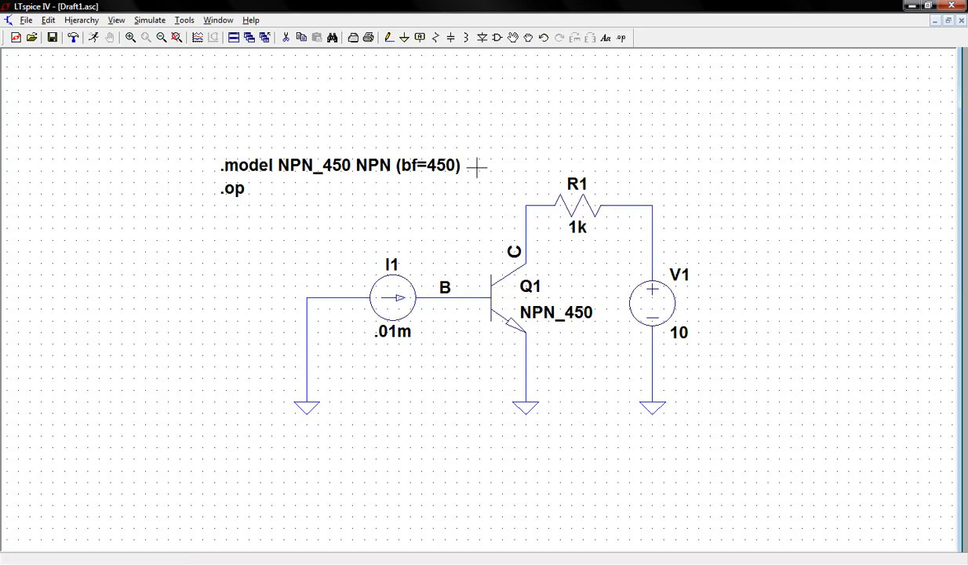
pyautogui.press('Delete')
pyautogui.click(367, 167)
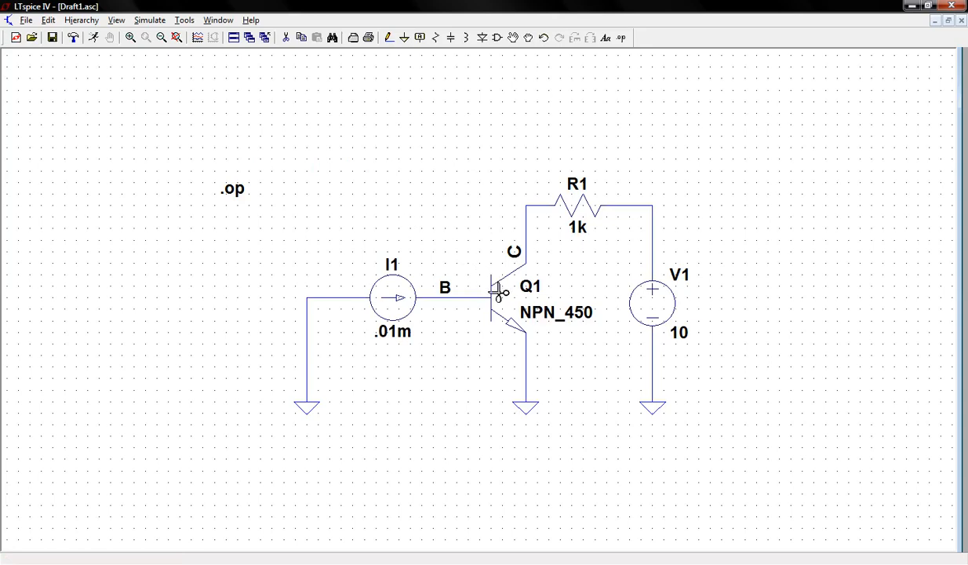
pyautogui.press('Escape')
# - Assign the NPN_450 entry from the transistor library list to Q1
pyautogui.rightClick(502, 288)
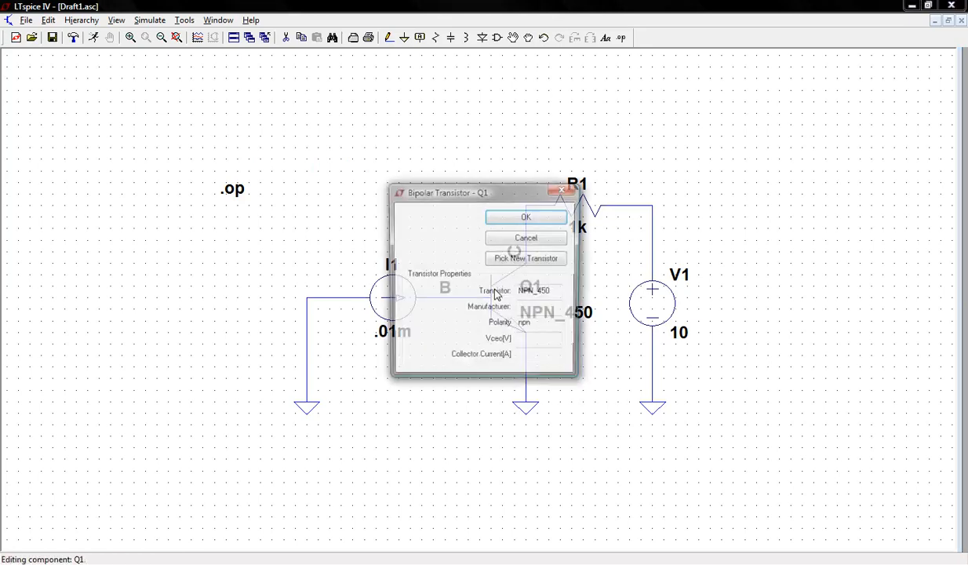
pyautogui.click(514, 260)
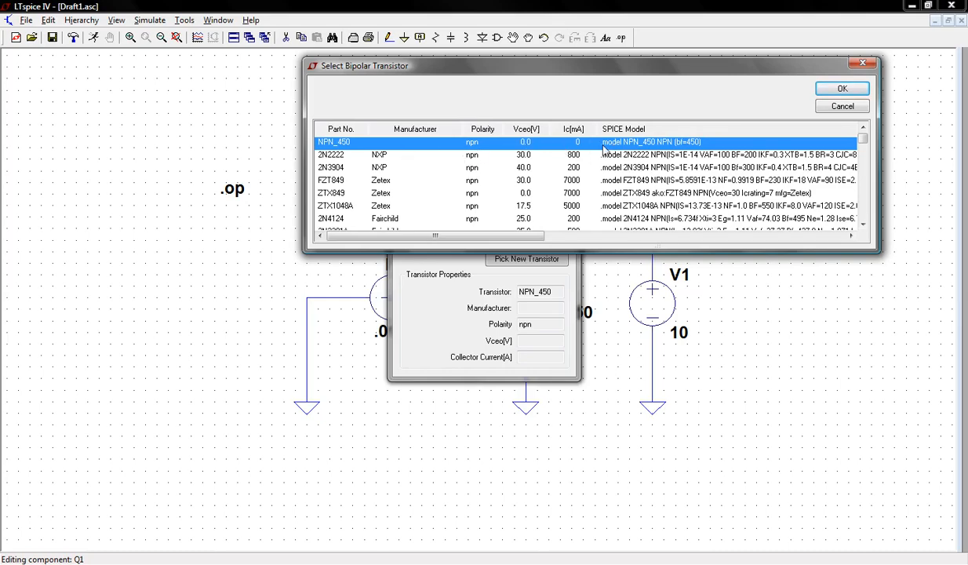
pyautogui.click(829, 89)
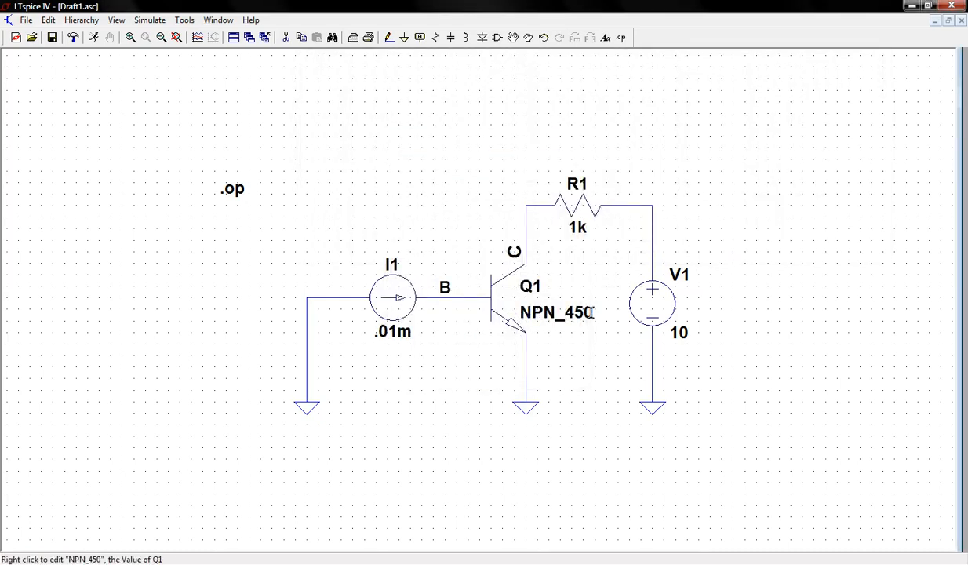
# - Change transistor Q1 to the NXP 2N2222 from the library list
pyautogui.rightClick(496, 302)
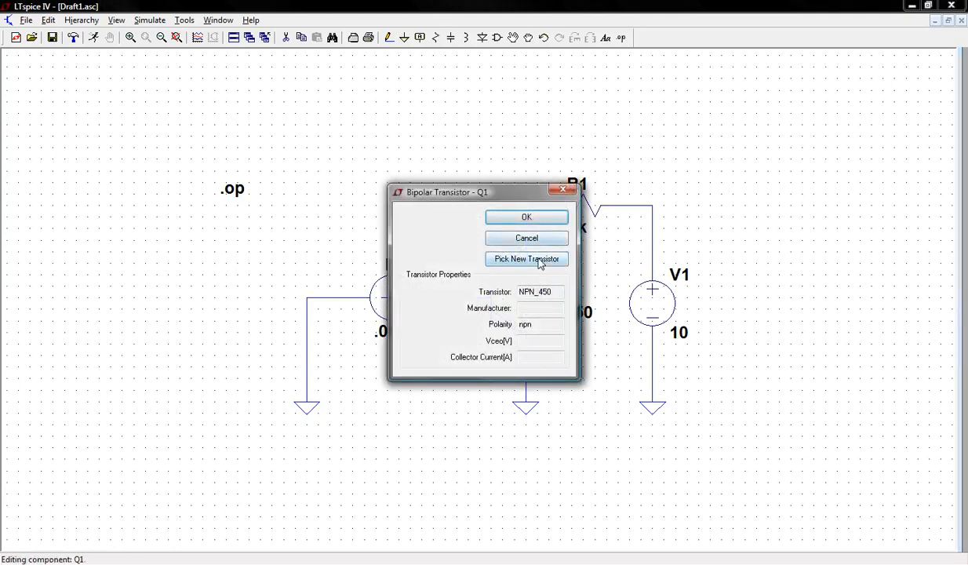
pyautogui.click(540, 264)
pyautogui.click(314, 155)
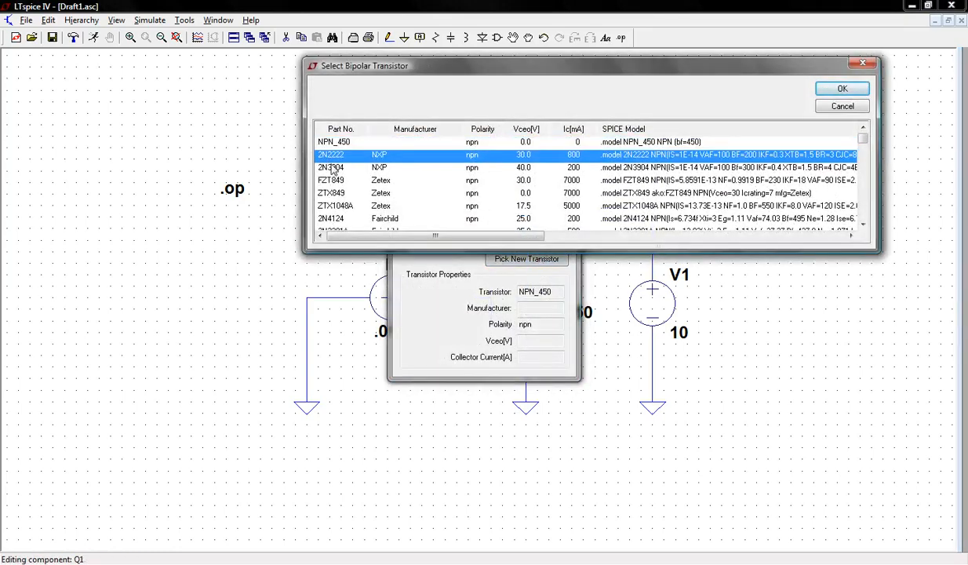
pyautogui.click(842, 88)
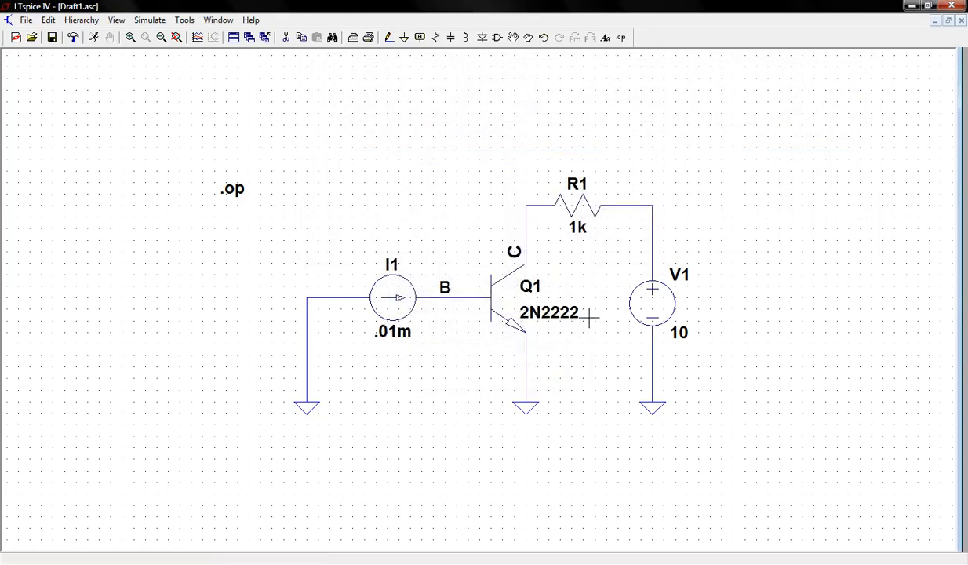
# - Replace Q1's 2N2222 with the NPN_450 model from the library list
pyautogui.rightClick(492, 297)
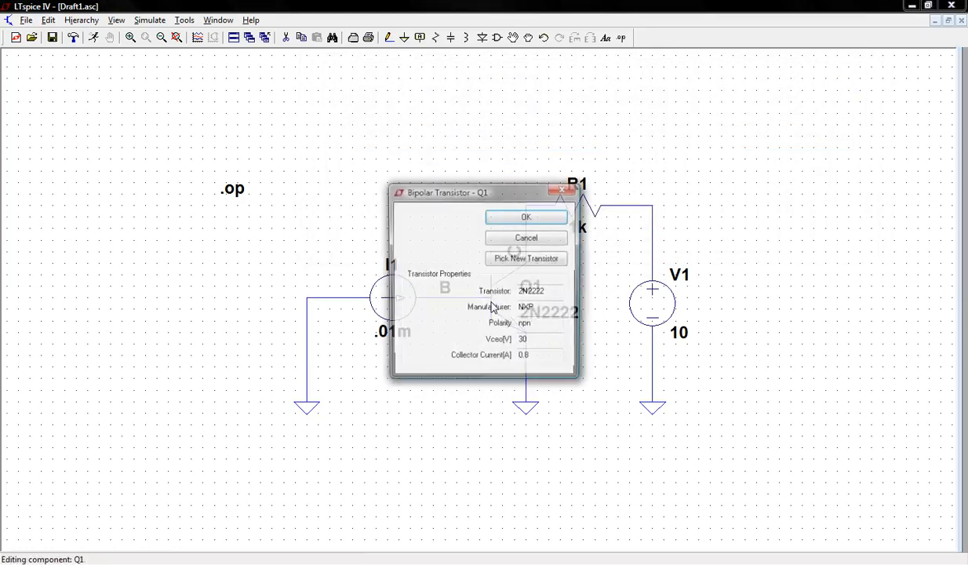
pyautogui.click(510, 259)
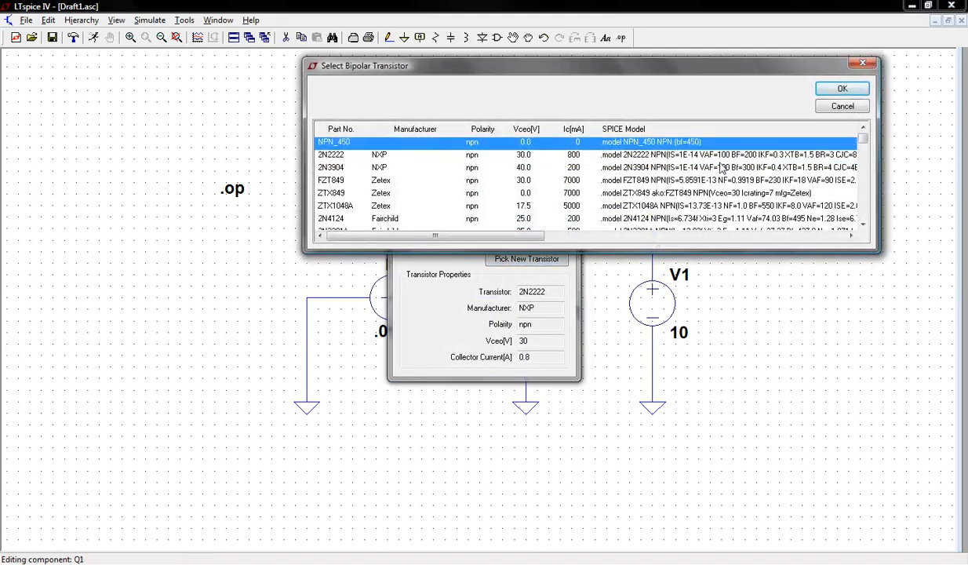
pyautogui.click(840, 89)
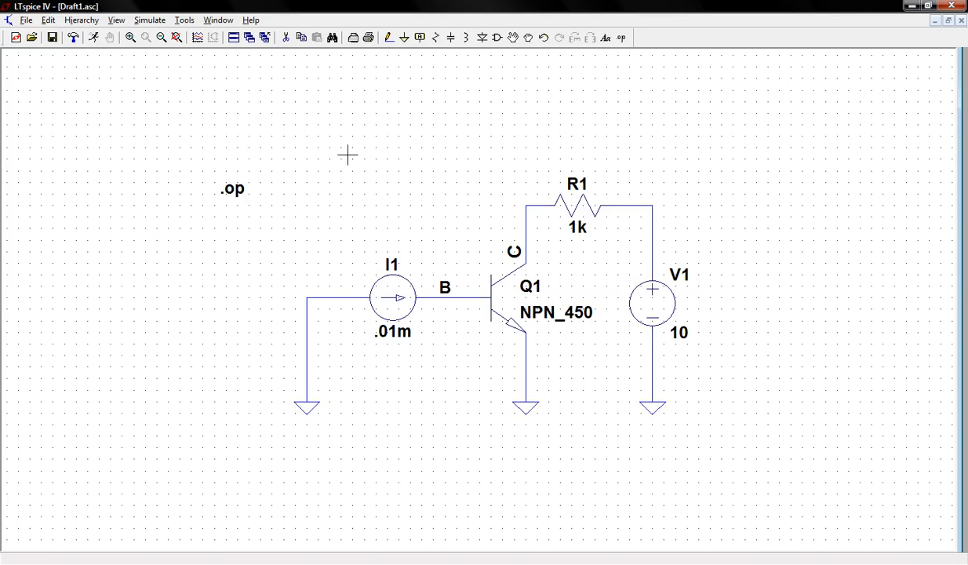
# - Run the operating-point simulation and examine Q1's base and collector currents in the results
pyautogui.click(94, 39)
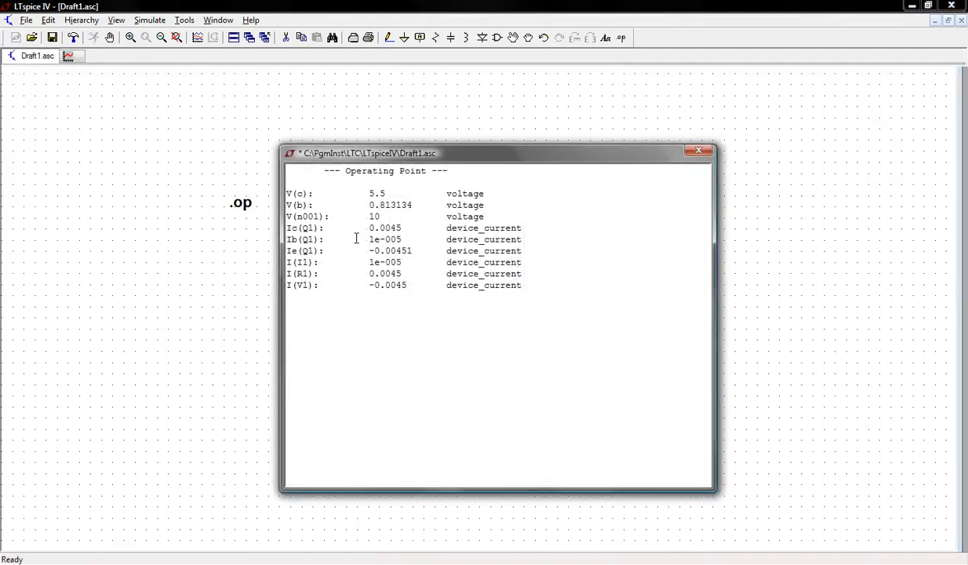
pyautogui.moveTo(401, 240); pyautogui.dragTo(364, 240)
pyautogui.click(404, 238)
pyautogui.moveTo(403, 228); pyautogui.dragTo(365, 227)
pyautogui.moveTo(519, 155); pyautogui.dragTo(558, 142)
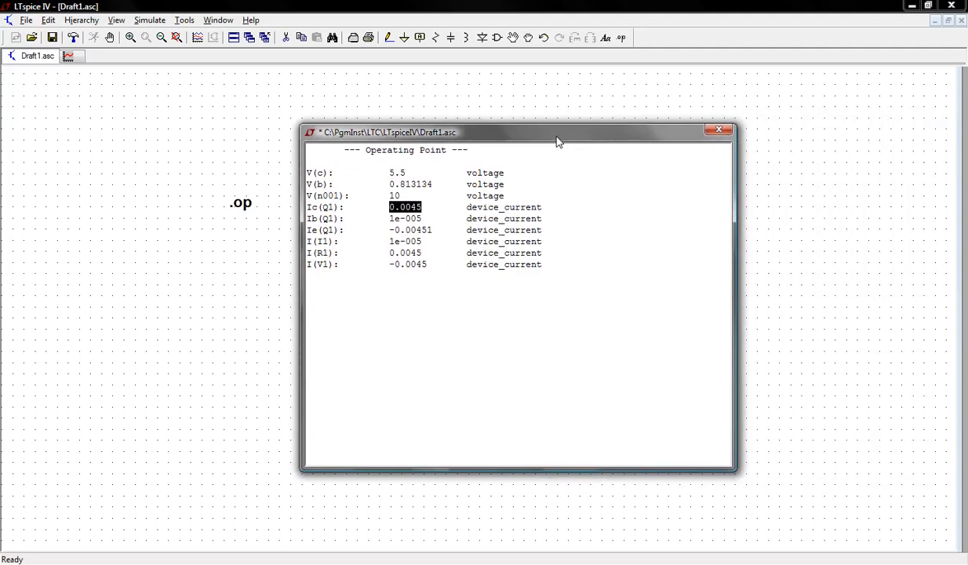